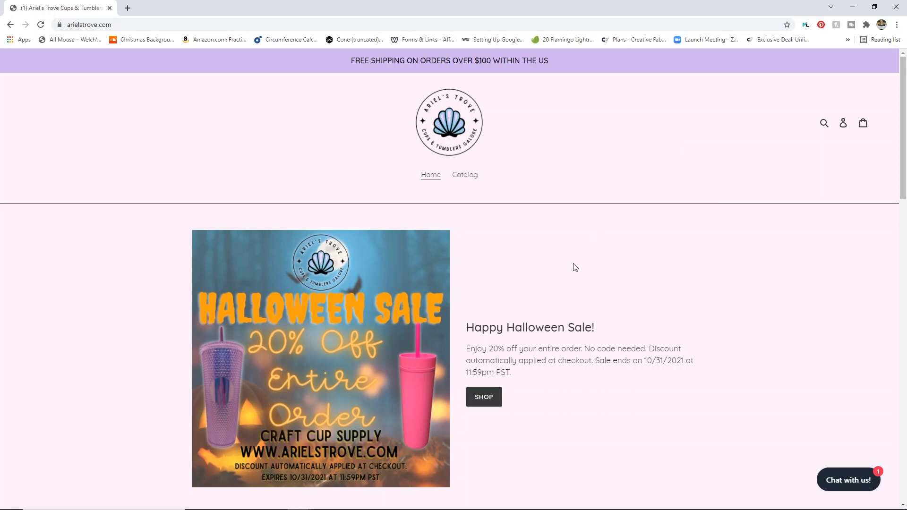
Look through the cup and tumbler collections on the Ariel's Trove home page.
{"action": "scroll", "coordinate": [532, 301], "scroll_direction": "down", "scroll_amount": 9}
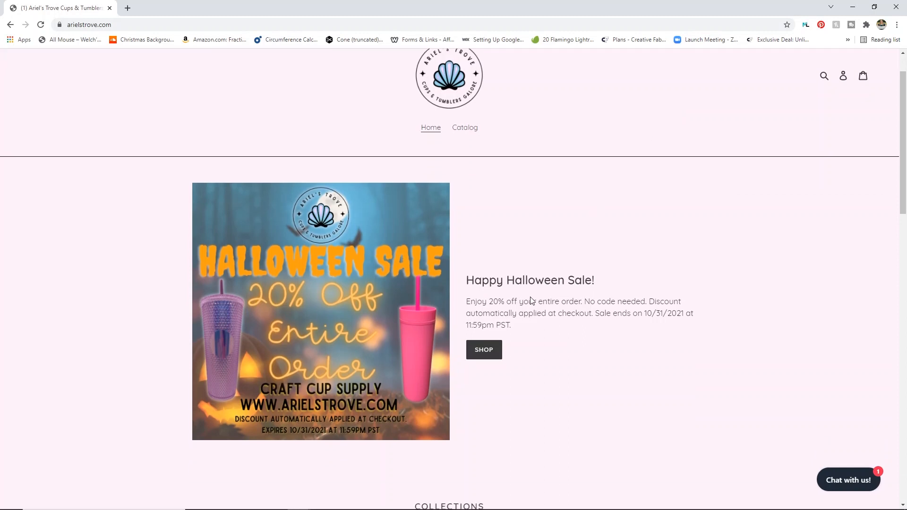
{"action": "scroll", "coordinate": [785, 219], "scroll_direction": "down", "scroll_amount": 2}
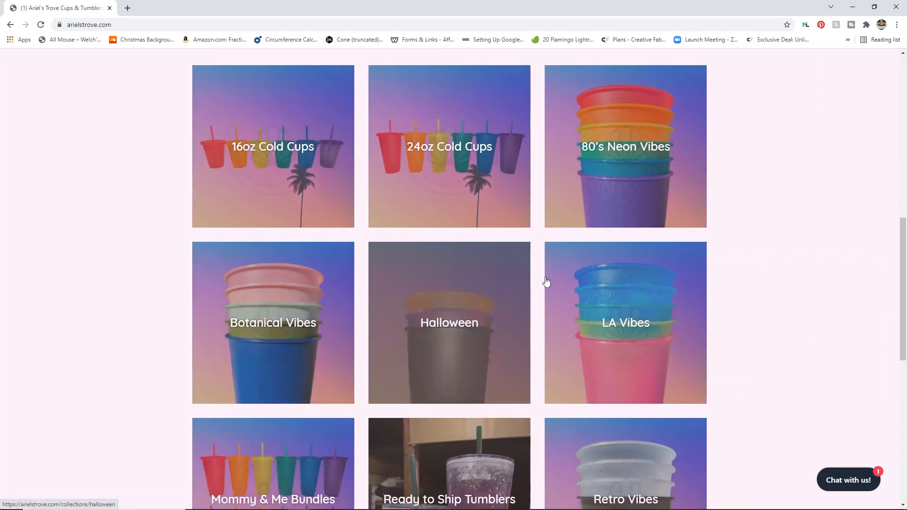
{"action": "scroll", "coordinate": [766, 260], "scroll_direction": "down", "scroll_amount": 1}
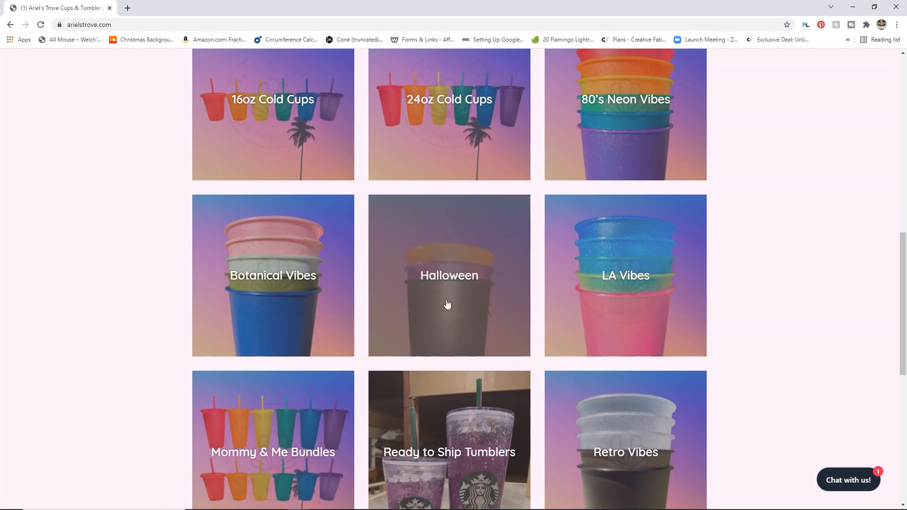
{"action": "scroll", "coordinate": [748, 284], "scroll_direction": "down", "scroll_amount": 2}
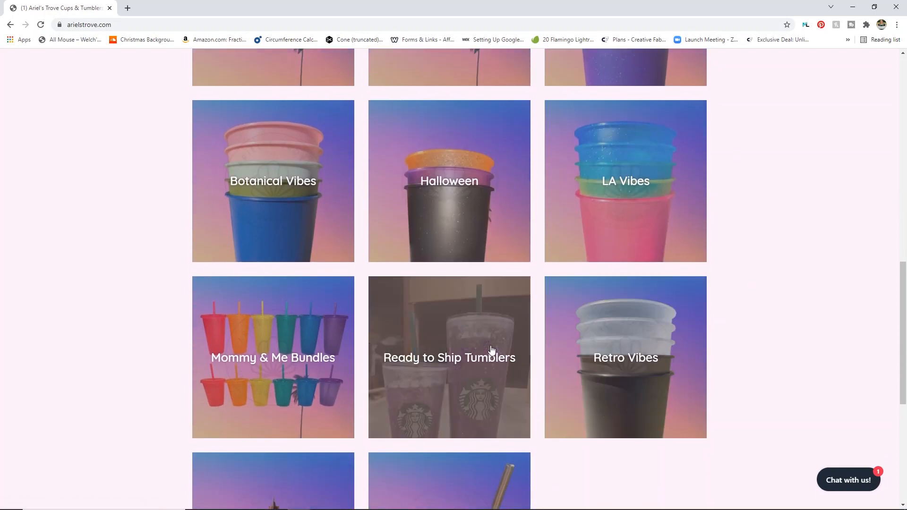
{"action": "scroll", "coordinate": [490, 352], "scroll_direction": "down", "scroll_amount": 1}
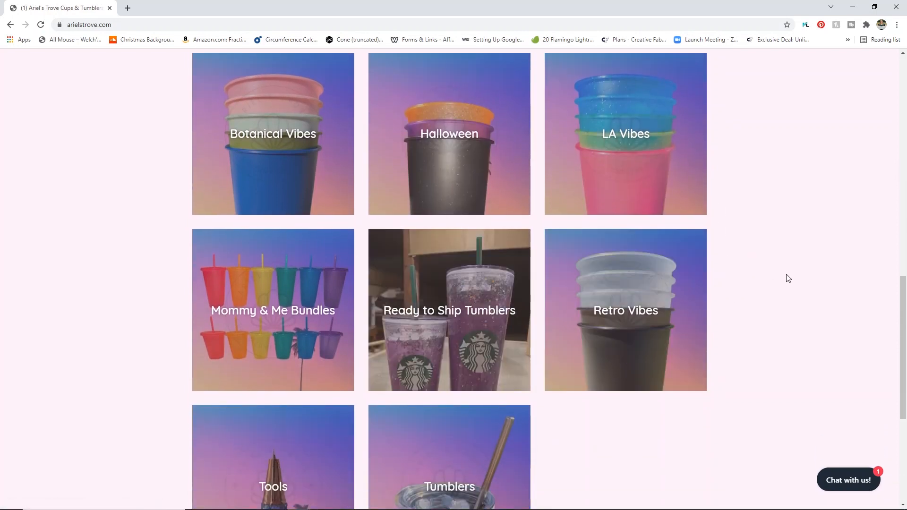
{"action": "scroll", "coordinate": [788, 278], "scroll_direction": "up", "scroll_amount": 5}
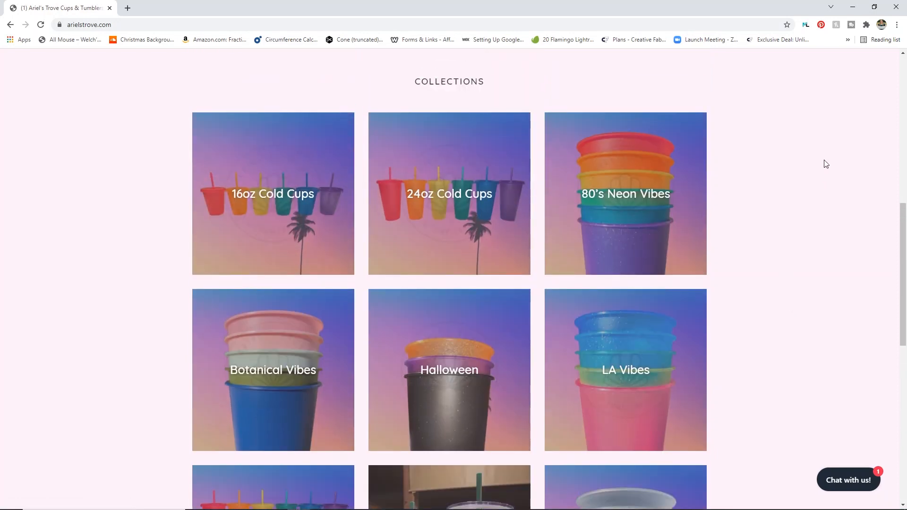
{"action": "scroll", "coordinate": [826, 164], "scroll_direction": "down", "scroll_amount": 3}
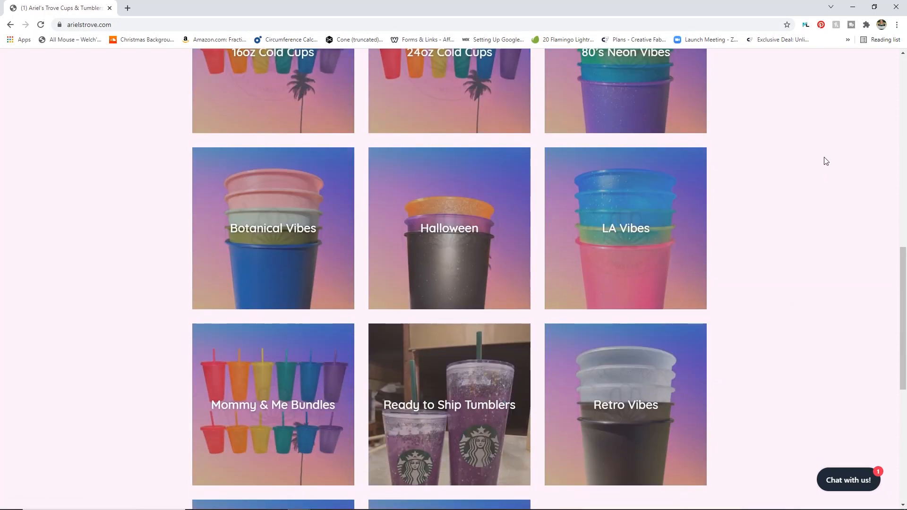
{"action": "scroll", "coordinate": [825, 161], "scroll_direction": "up", "scroll_amount": 2}
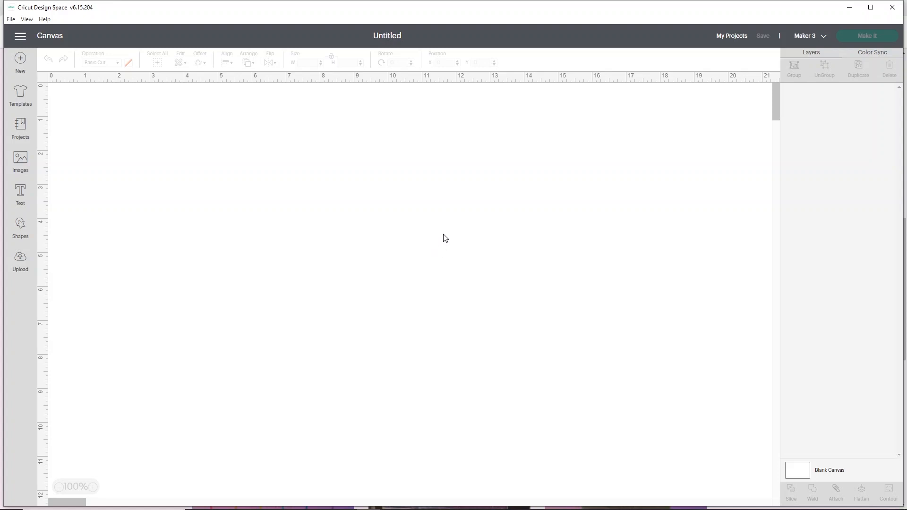
In Cricut Design Space, add a square and place it at about X 6.8, Y 3.6 on the canvas.
{"action": "left_click", "coordinate": [25, 236]}
{"action": "left_click", "coordinate": [56, 149]}
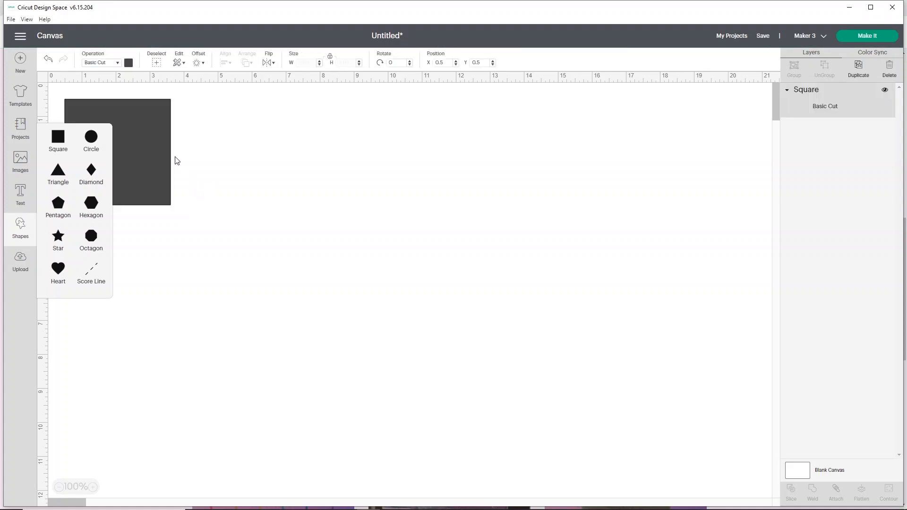
{"action": "left_click_drag", "start_coordinate": [157, 166], "coordinate": [365, 263]}
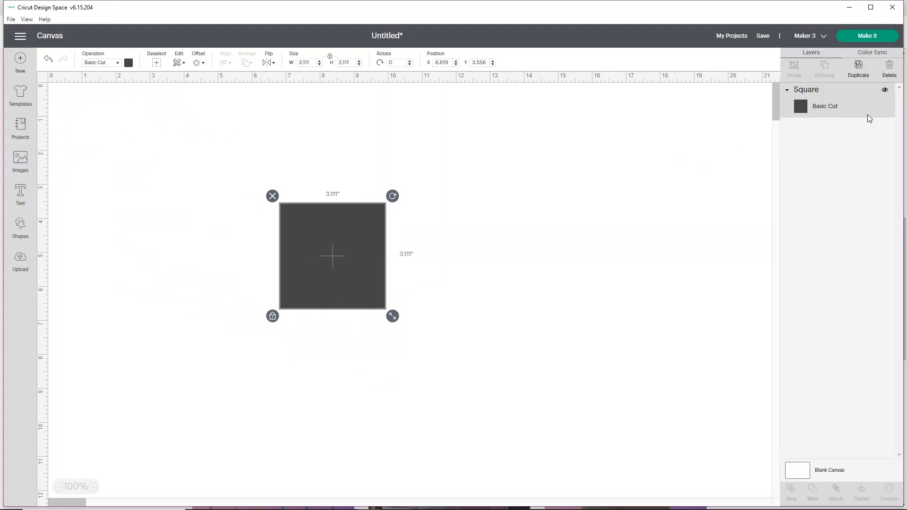
Duplicate the square, shrink the copy to about 2.9 inches and place it inside the original.
{"action": "left_click", "coordinate": [857, 71]}
{"action": "mouse_move", "coordinate": [357, 273]}
{"action": "left_mouse_down"}
{"action": "mouse_move", "coordinate": [363, 278]}
{"action": "mouse_move", "coordinate": [348, 265]}
{"action": "left_mouse_up"}
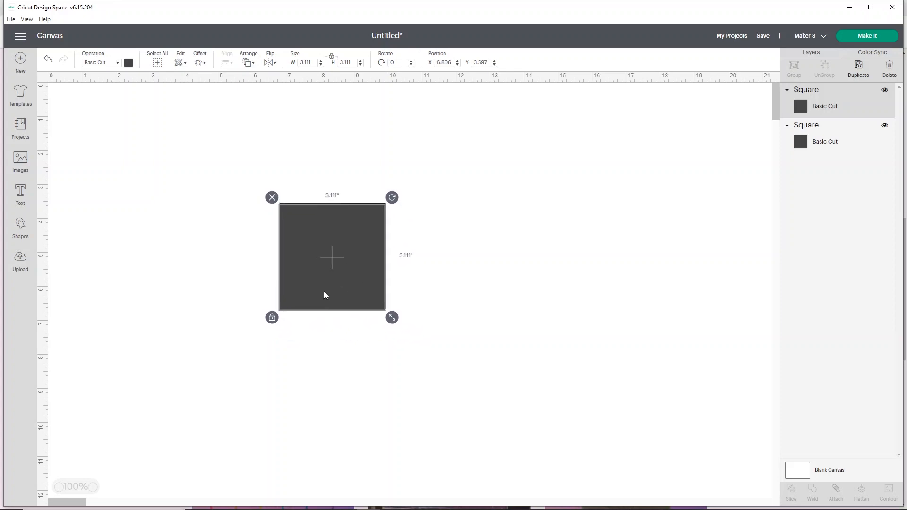
{"action": "left_click_drag", "start_coordinate": [393, 319], "coordinate": [385, 313]}
{"action": "left_click_drag", "start_coordinate": [350, 285], "coordinate": [356, 288]}
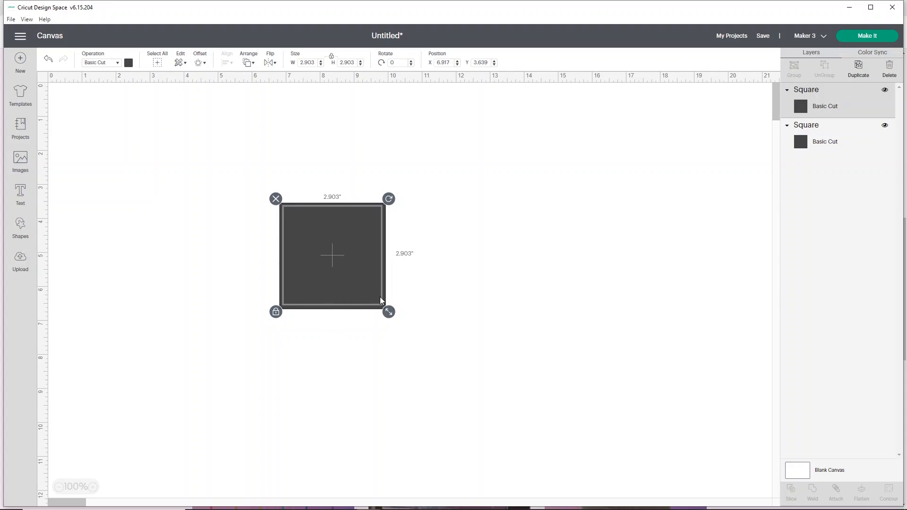
Center the two squares on each other and slice them into a frame and inner squares.
{"action": "left_click", "coordinate": [449, 314]}
{"action": "left_click_drag", "start_coordinate": [428, 351], "coordinate": [229, 165]}
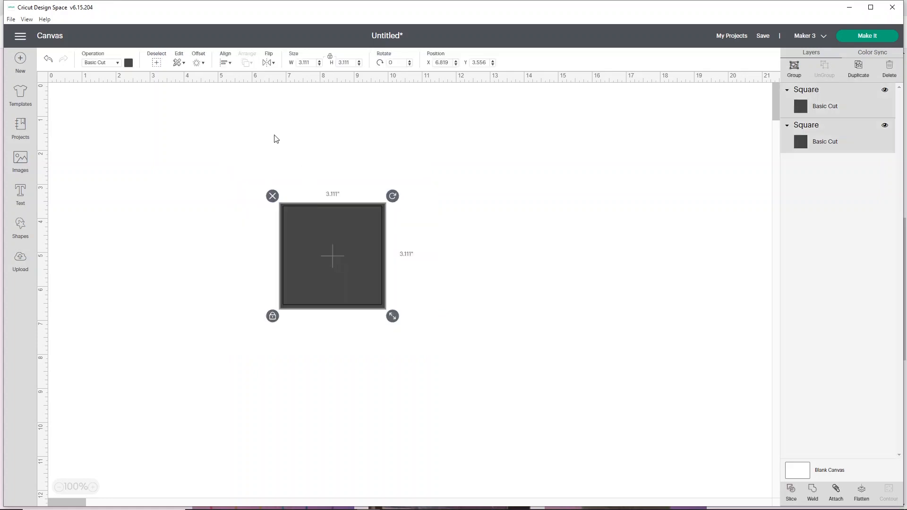
{"action": "left_click", "coordinate": [225, 63]}
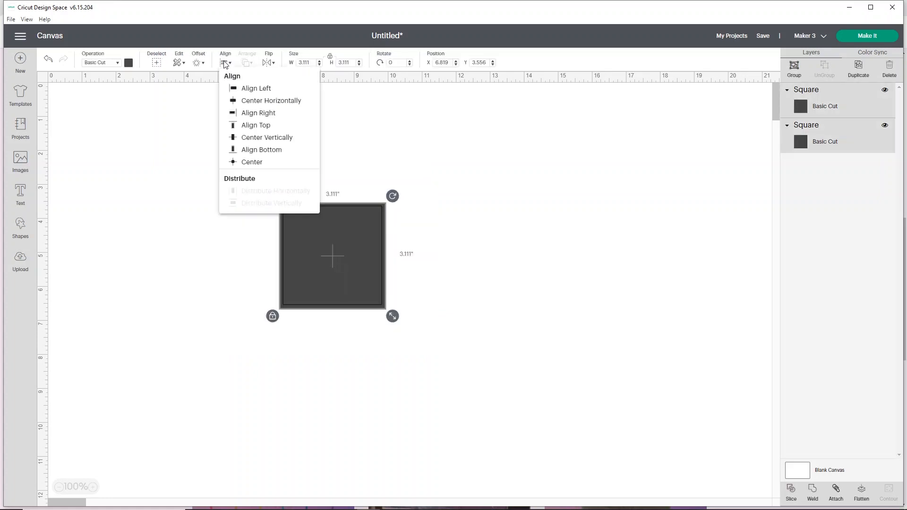
{"action": "left_click", "coordinate": [241, 163]}
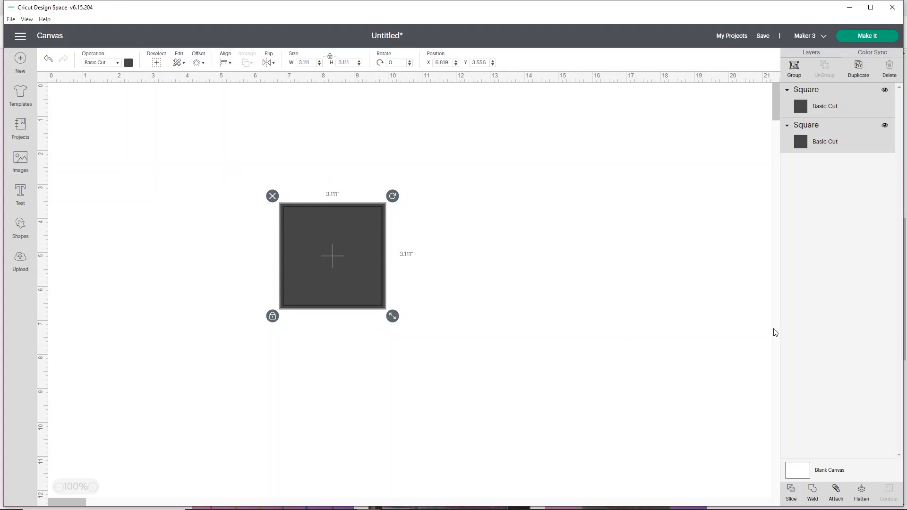
{"action": "left_click", "coordinate": [792, 495]}
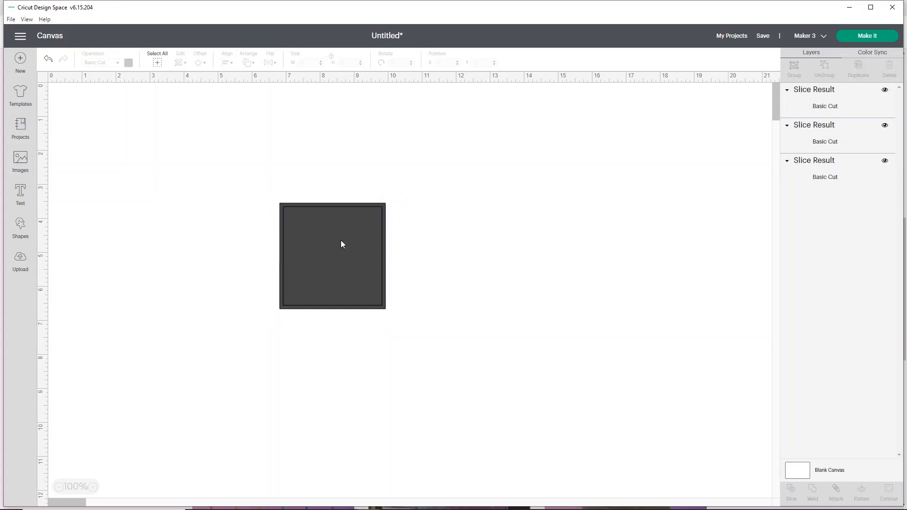
Move an inner square and the frame away from the stack, and shrink the frame to about 2.5 inches.
{"action": "left_click_drag", "start_coordinate": [325, 257], "coordinate": [522, 246]}
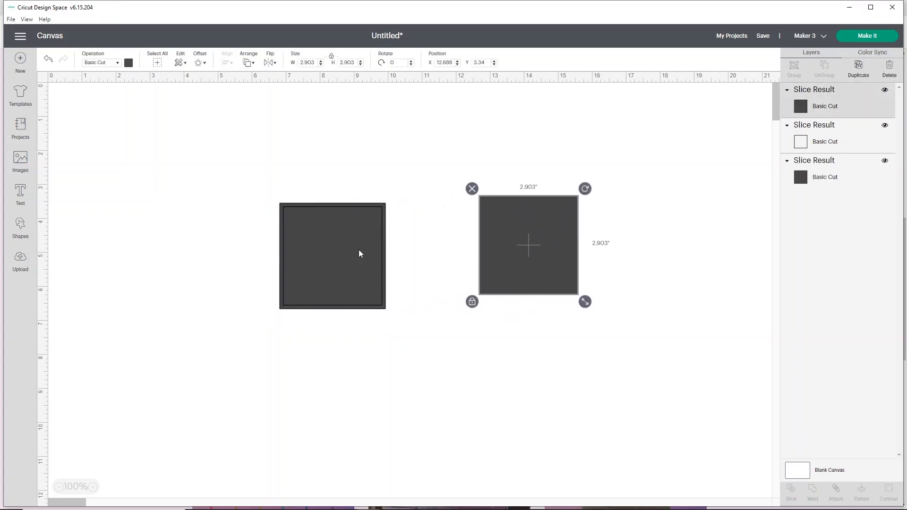
{"action": "left_click_drag", "start_coordinate": [356, 273], "coordinate": [195, 192]}
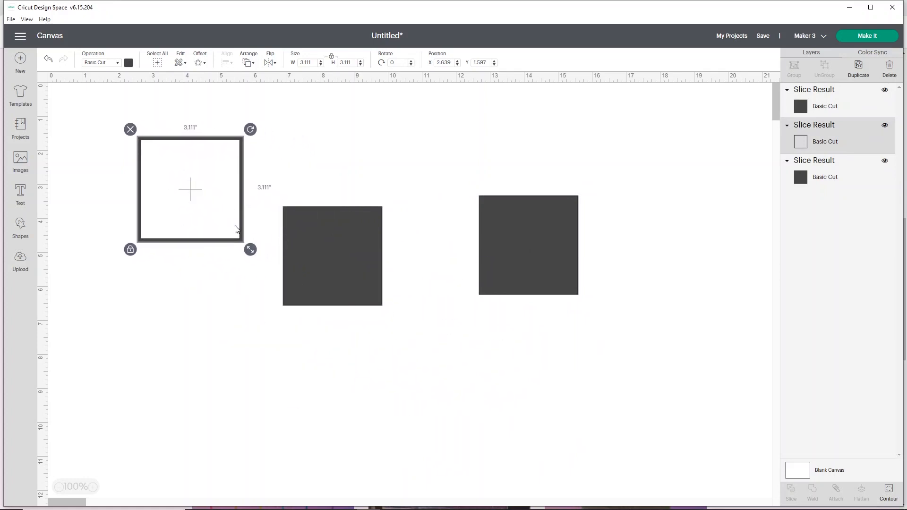
{"action": "left_click_drag", "start_coordinate": [251, 255], "coordinate": [187, 250]}
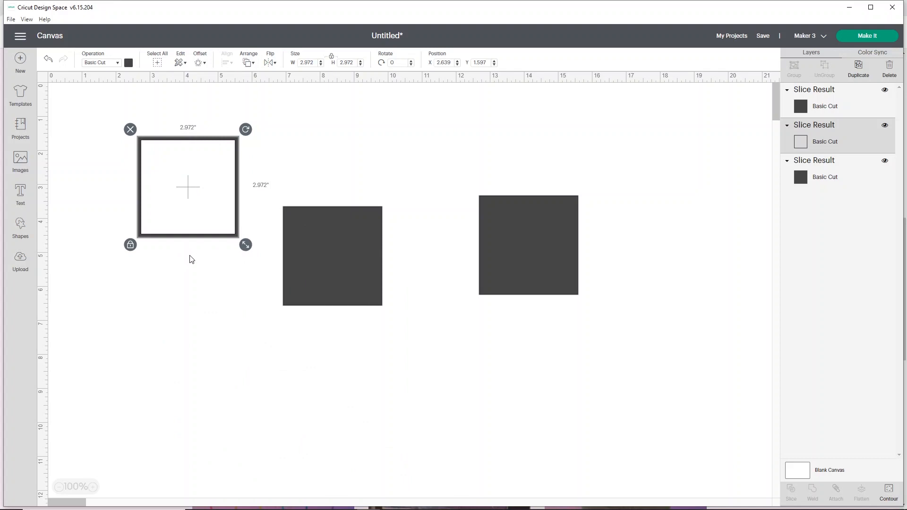
{"action": "left_click_drag", "start_coordinate": [245, 245], "coordinate": [232, 231]}
Place the separated solid square over the other one and shrink it to about 2.7 inches.
{"action": "left_click_drag", "start_coordinate": [547, 233], "coordinate": [350, 246]}
{"action": "left_click_drag", "start_coordinate": [387, 319], "coordinate": [380, 312]}
{"action": "left_click_drag", "start_coordinate": [354, 282], "coordinate": [358, 282]}
Center the two overlapping solid squares and slice them to make a second frame.
{"action": "left_click", "coordinate": [377, 329]}
{"action": "left_click_drag", "start_coordinate": [444, 336], "coordinate": [271, 147]}
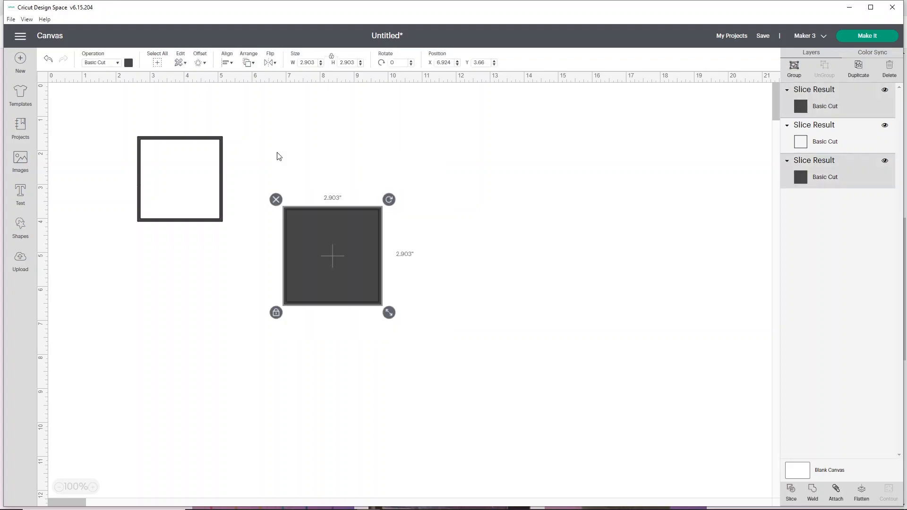
{"action": "left_click", "coordinate": [224, 67]}
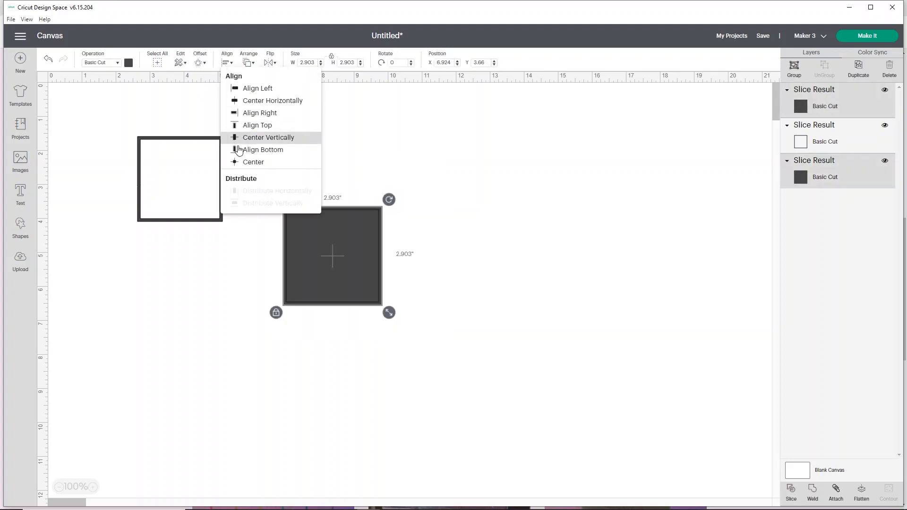
{"action": "left_click", "coordinate": [248, 165]}
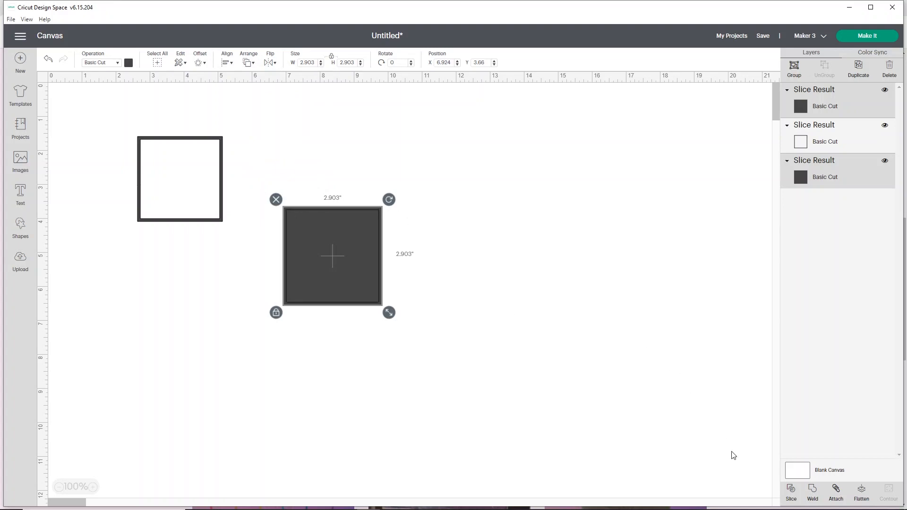
{"action": "left_click", "coordinate": [794, 492]}
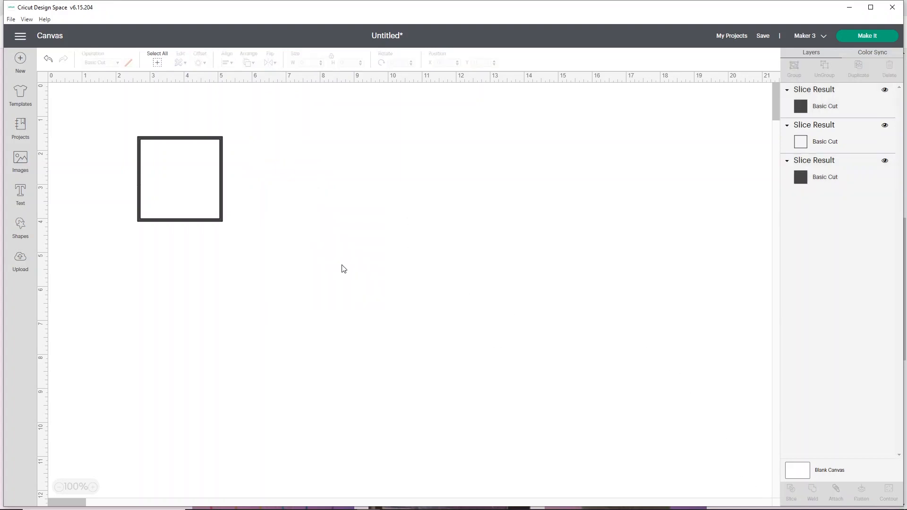
Pull the new slice pieces apart and delete the leftover solid squares, keeping only the frames.
{"action": "left_click_drag", "start_coordinate": [345, 267], "coordinate": [394, 279]}
{"action": "left_click", "coordinate": [333, 221]}
{"action": "left_click", "coordinate": [487, 267]}
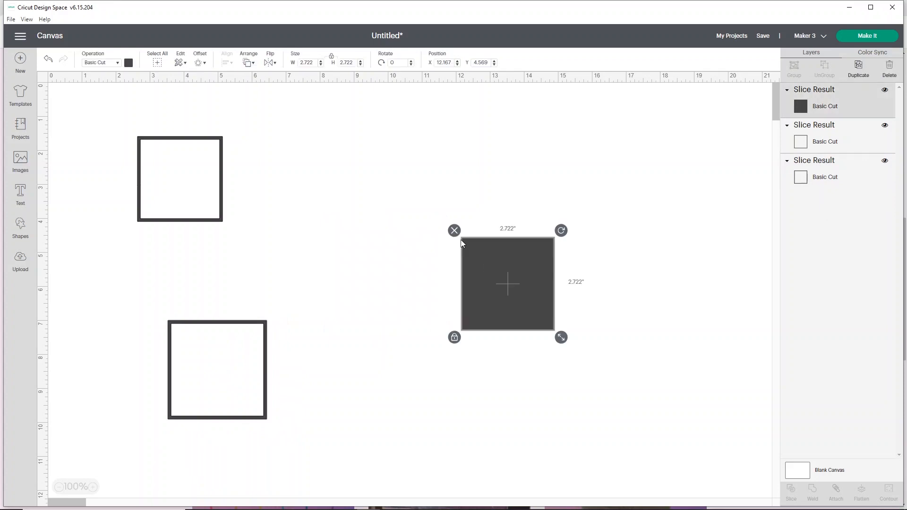
{"action": "key", "text": "Delete"}
Place the second frame beside the first and shrink it to about 2.2 inches.
{"action": "left_click_drag", "start_coordinate": [210, 327], "coordinate": [298, 142]}
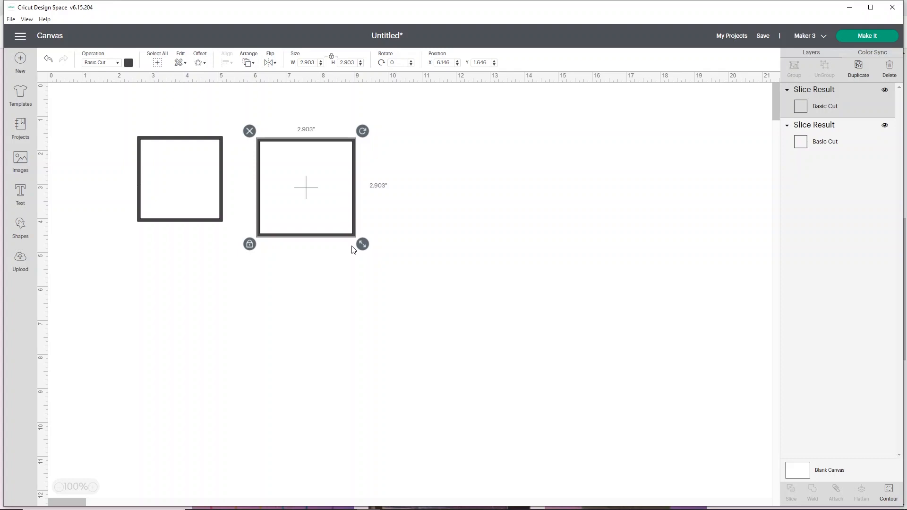
{"action": "left_click_drag", "start_coordinate": [362, 244], "coordinate": [282, 219]}
{"action": "left_click", "coordinate": [270, 289]}
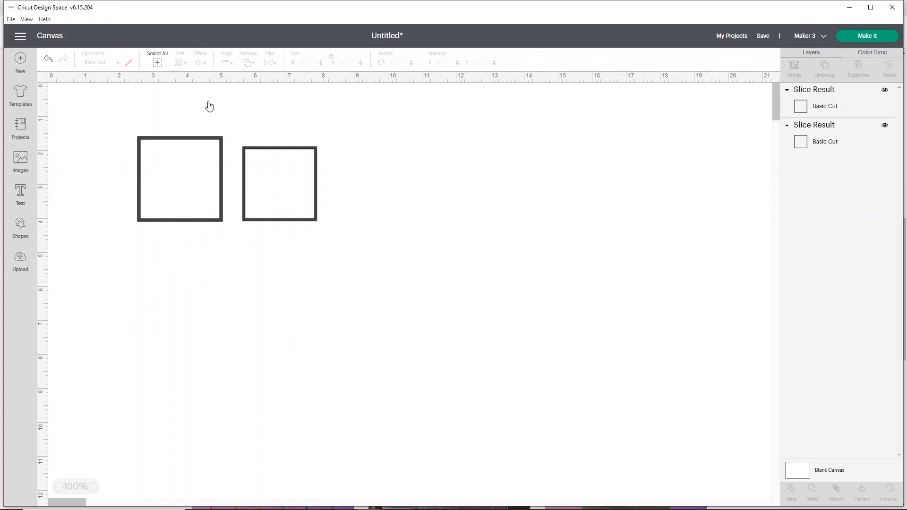
Add the text "MA" over "MA" on two lines and place it inside the larger frame.
{"action": "type", "text": "t"}
{"action": "type", "text": "MA"}
{"action": "key", "text": "Return"}
{"action": "type", "text": "MA"}
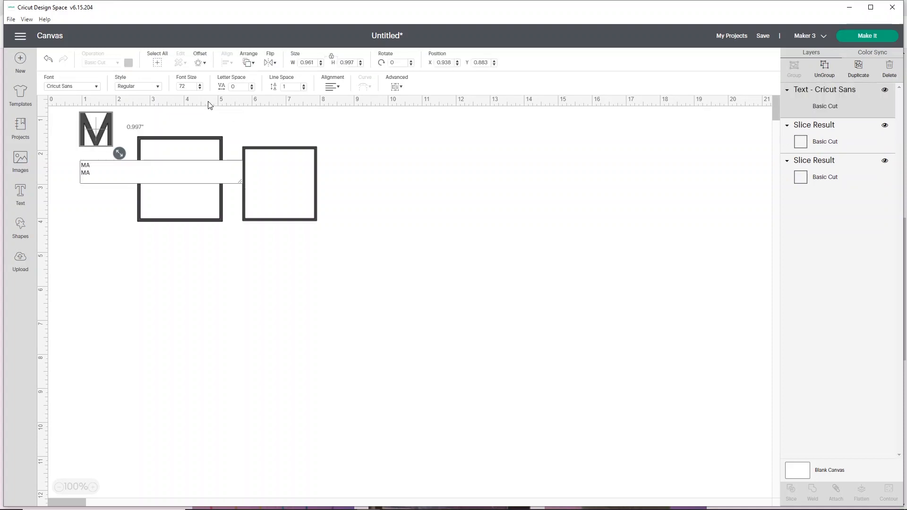
{"action": "left_click_drag", "start_coordinate": [131, 135], "coordinate": [197, 163]}
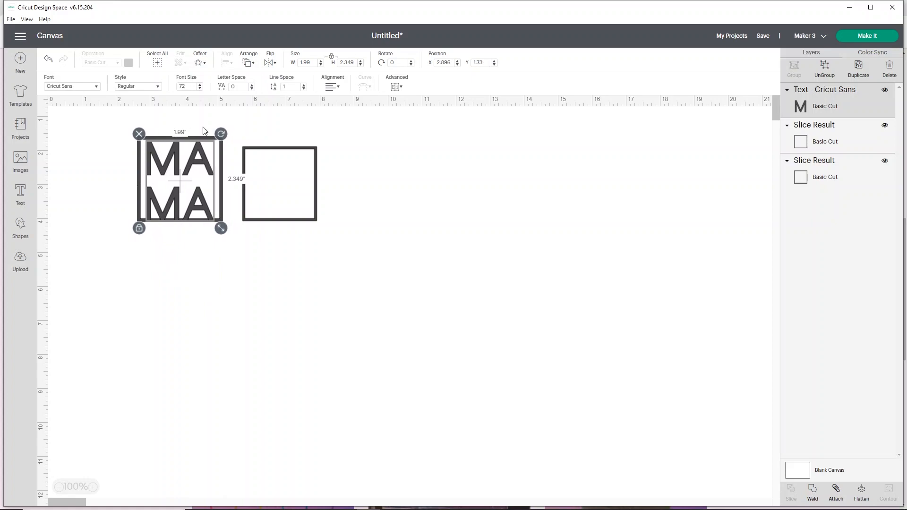
Change the font of the MA MA text to the system font A little sunshine.
{"action": "left_click", "coordinate": [97, 87]}
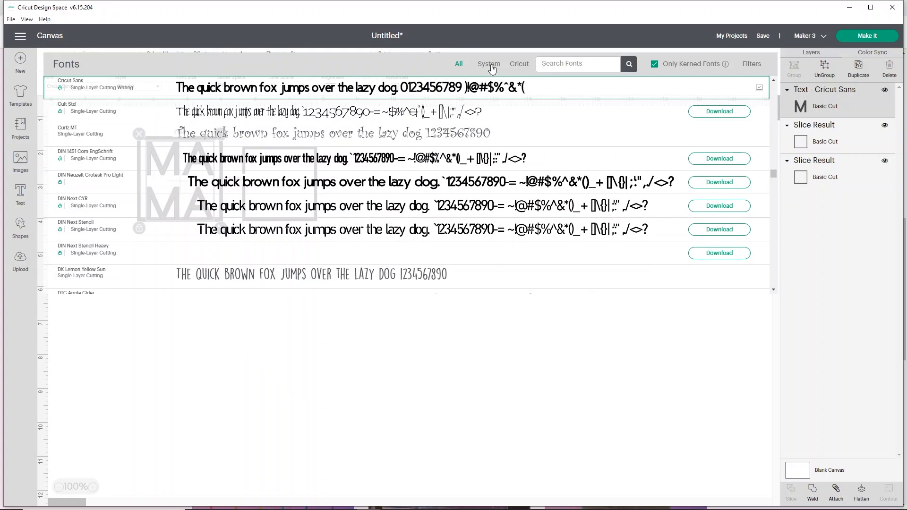
{"action": "left_click", "coordinate": [490, 66]}
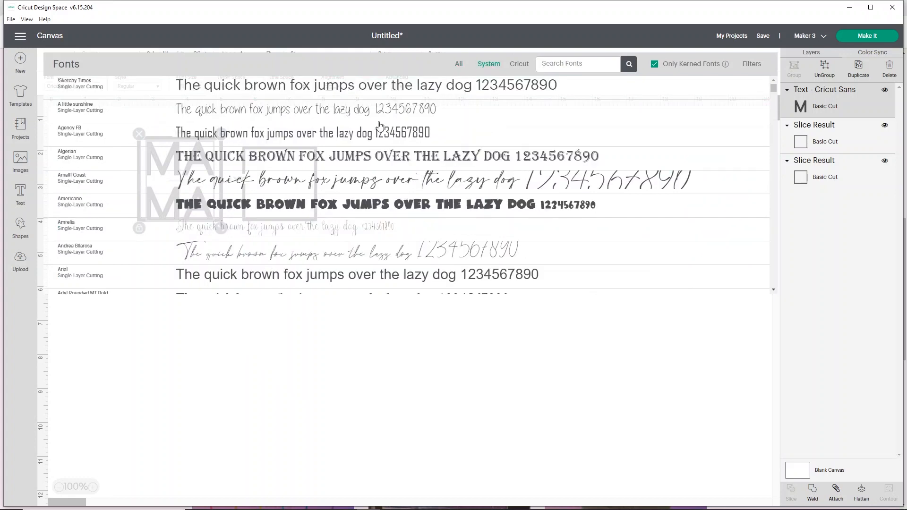
{"action": "left_click", "coordinate": [311, 118]}
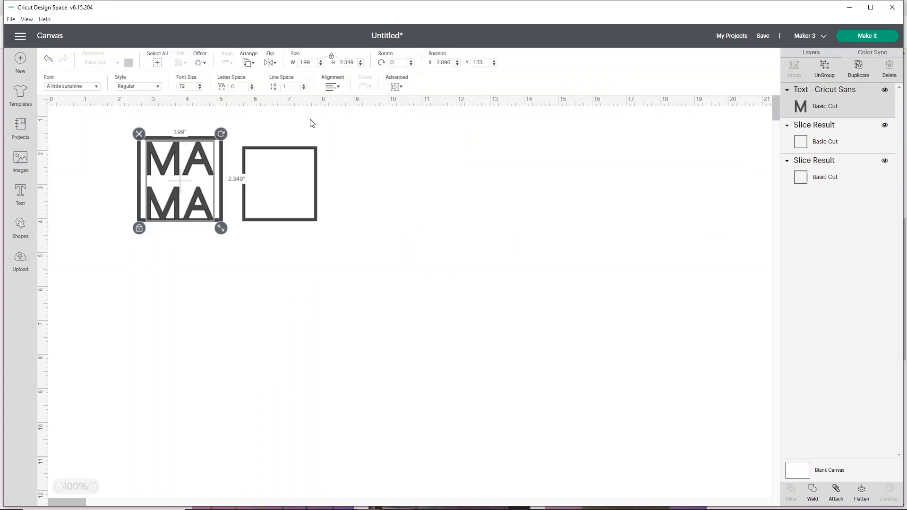
Change the font of the MA MA text to the system font CLN-HelloClassy2.
{"action": "left_click", "coordinate": [68, 90]}
{"action": "scroll", "coordinate": [282, 195], "scroll_direction": "down", "scroll_amount": 5}
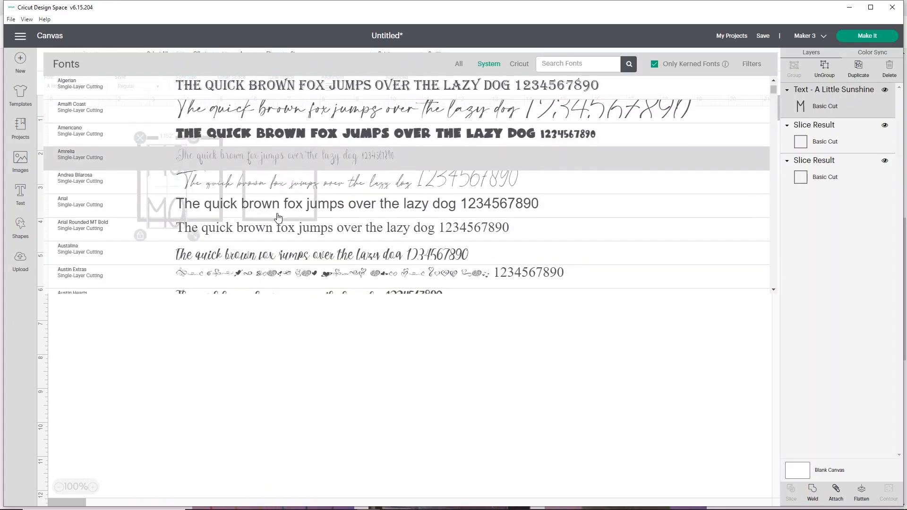
{"action": "scroll", "coordinate": [272, 202], "scroll_direction": "down", "scroll_amount": 7}
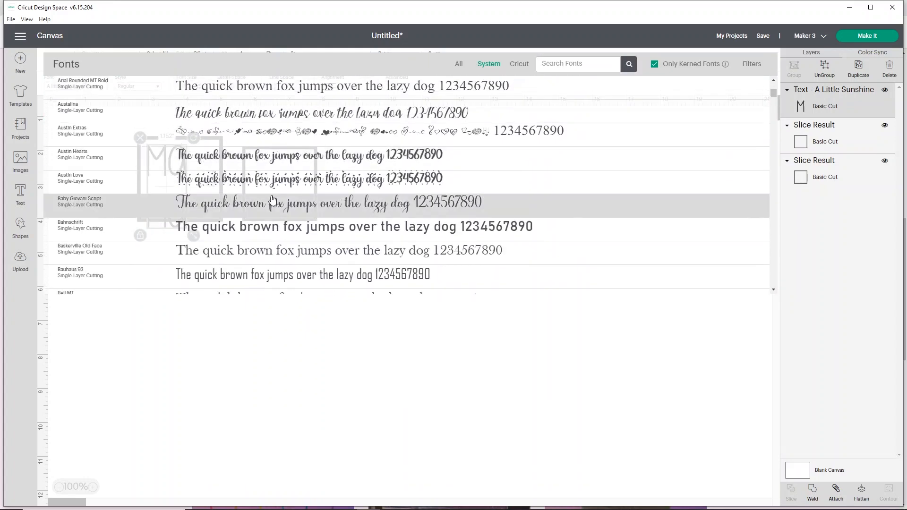
{"action": "scroll", "coordinate": [329, 138], "scroll_direction": "down", "scroll_amount": 8}
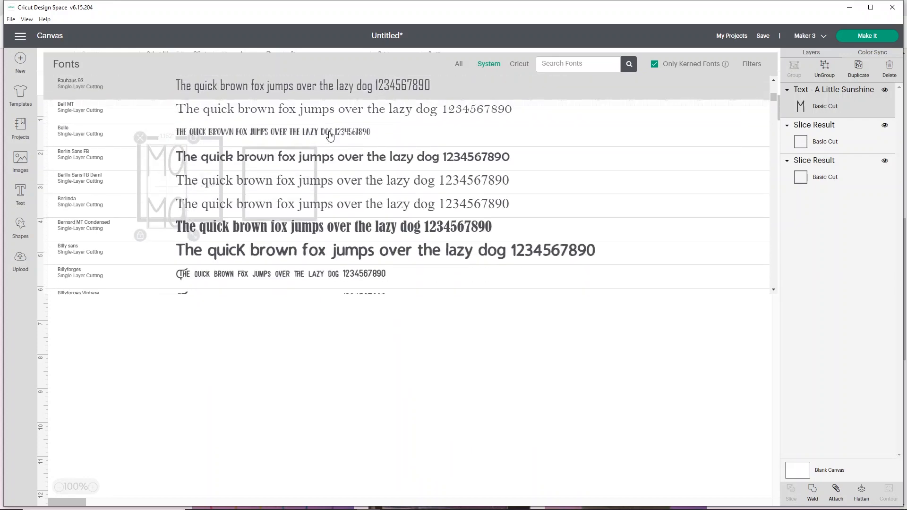
{"action": "scroll", "coordinate": [332, 162], "scroll_direction": "down", "scroll_amount": 10}
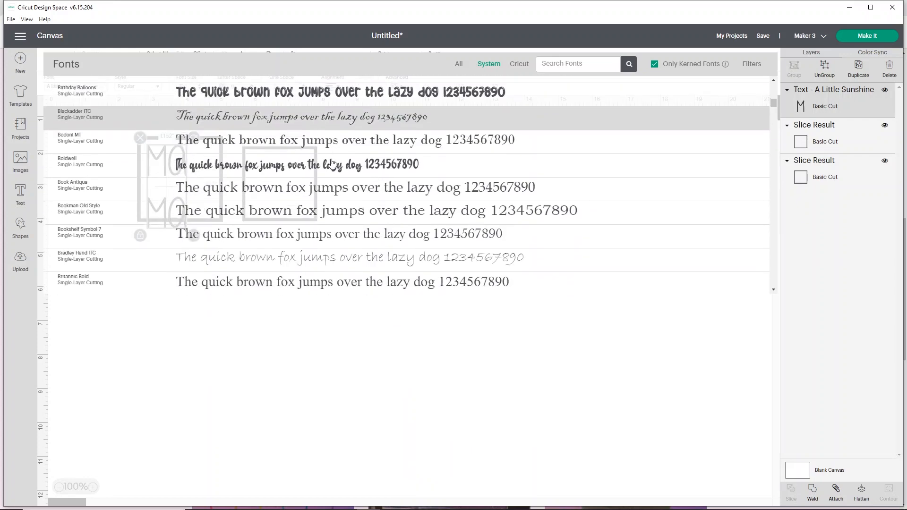
{"action": "scroll", "coordinate": [332, 163], "scroll_direction": "down", "scroll_amount": 5}
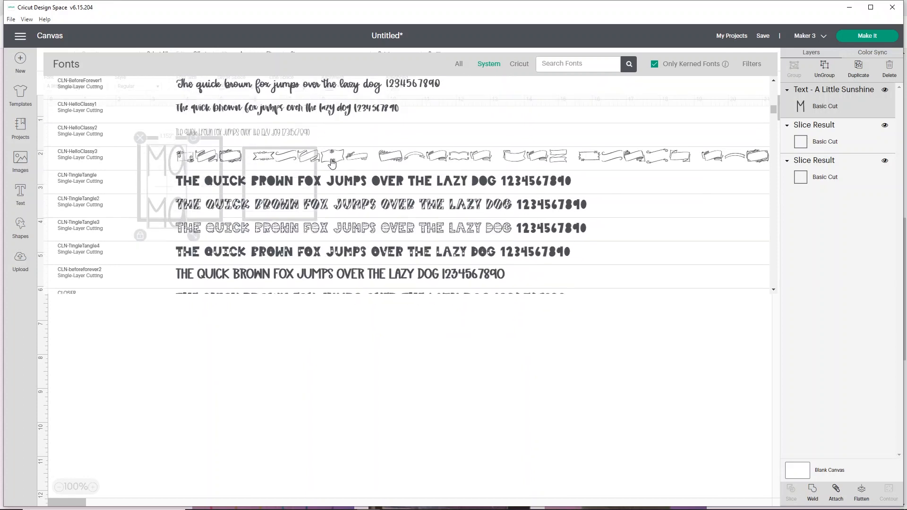
{"action": "left_click", "coordinate": [274, 137]}
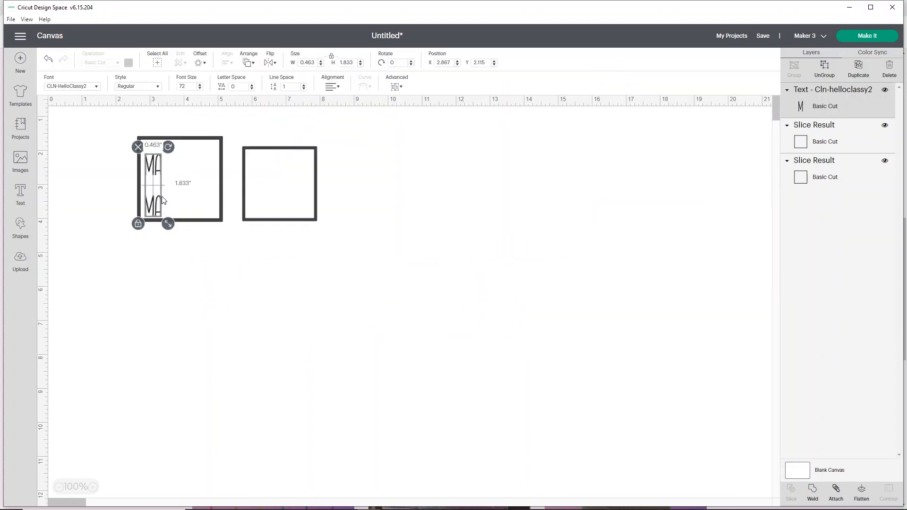
Move the MA MA text to the upper edge of the larger frame and scale it to about 0.94 inches wide.
{"action": "left_click_drag", "start_coordinate": [164, 183], "coordinate": [167, 168]}
{"action": "left_click_drag", "start_coordinate": [169, 209], "coordinate": [219, 225]}
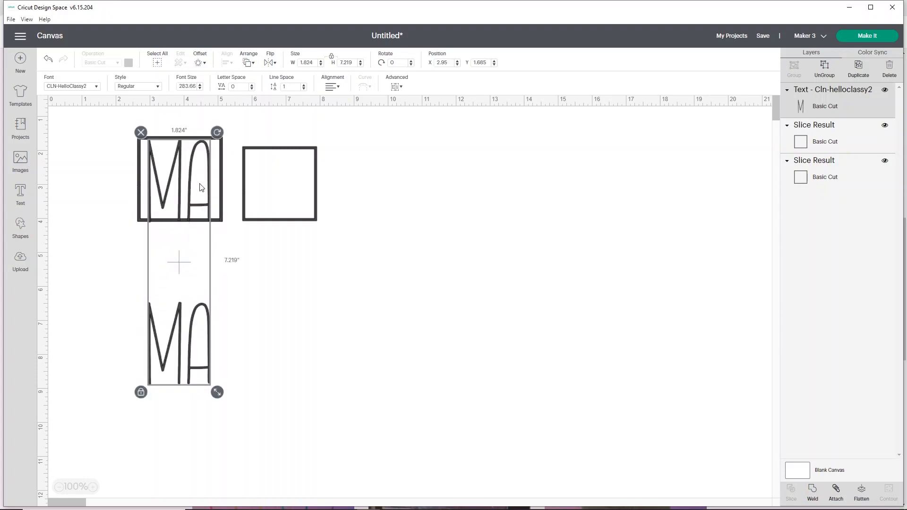
{"action": "left_click_drag", "start_coordinate": [217, 392], "coordinate": [187, 272]}
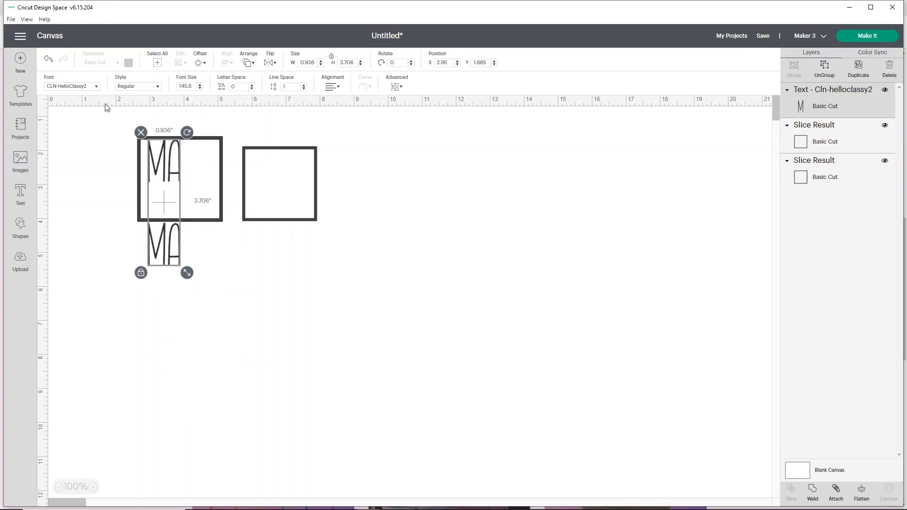
Change the font of the MA MA text to the system font Cold Brew.
{"action": "left_click", "coordinate": [96, 87]}
{"action": "scroll", "coordinate": [369, 155], "scroll_direction": "down", "scroll_amount": 3}
{"action": "scroll", "coordinate": [370, 155], "scroll_direction": "down", "scroll_amount": 1}
{"action": "scroll", "coordinate": [369, 155], "scroll_direction": "down", "scroll_amount": 5}
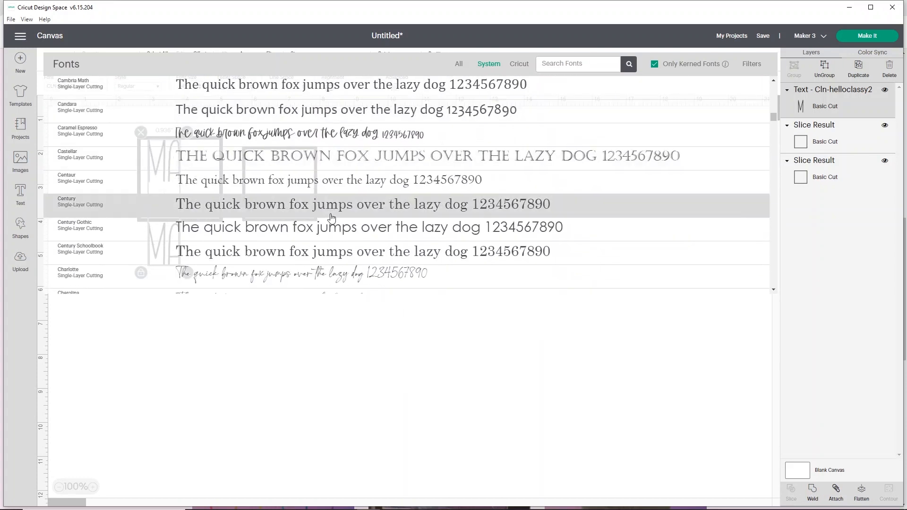
{"action": "scroll", "coordinate": [332, 218], "scroll_direction": "down", "scroll_amount": 4}
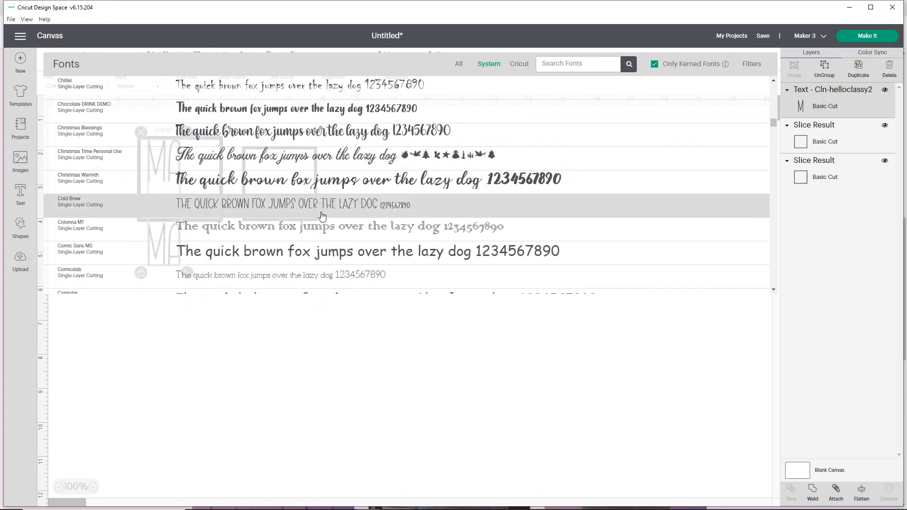
{"action": "left_click", "coordinate": [323, 216]}
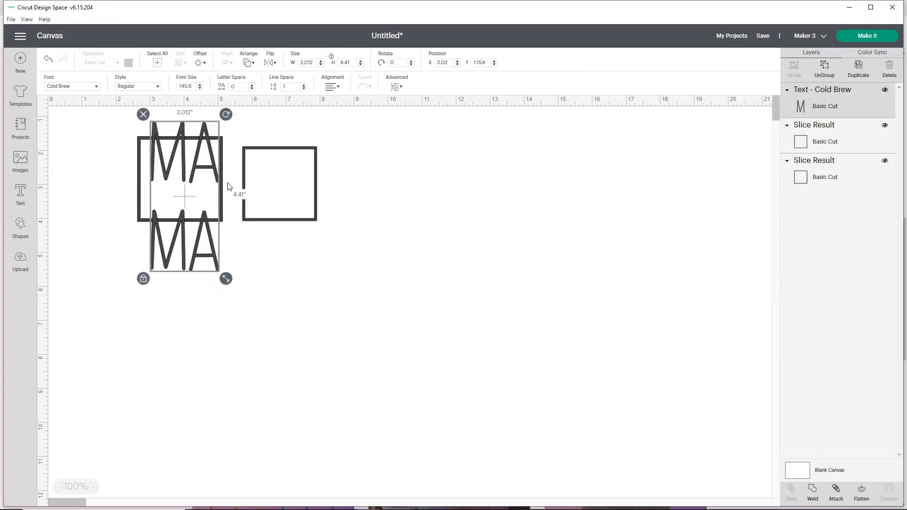
Set the MA MA text's line space to -5 and ungroup the text to lines.
{"action": "left_click", "coordinate": [283, 85]}
{"action": "type", "text": "-6"}
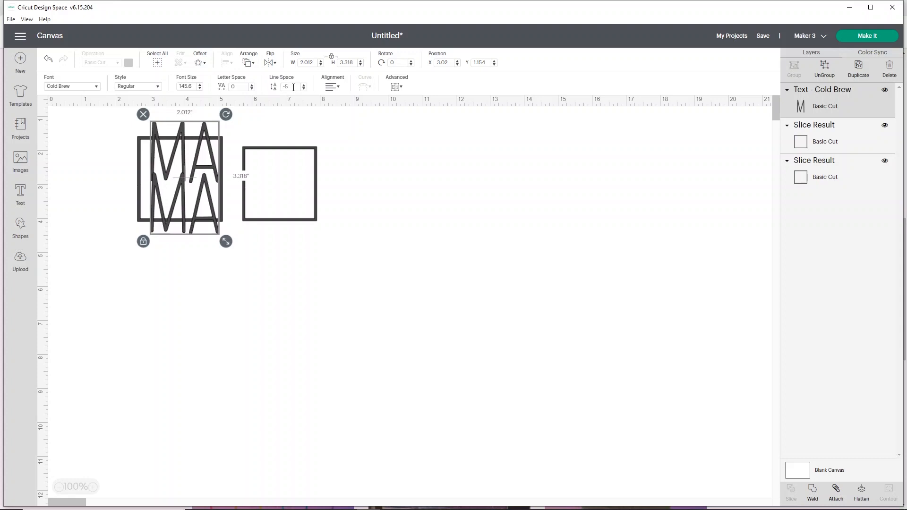
{"action": "left_click", "coordinate": [396, 86]}
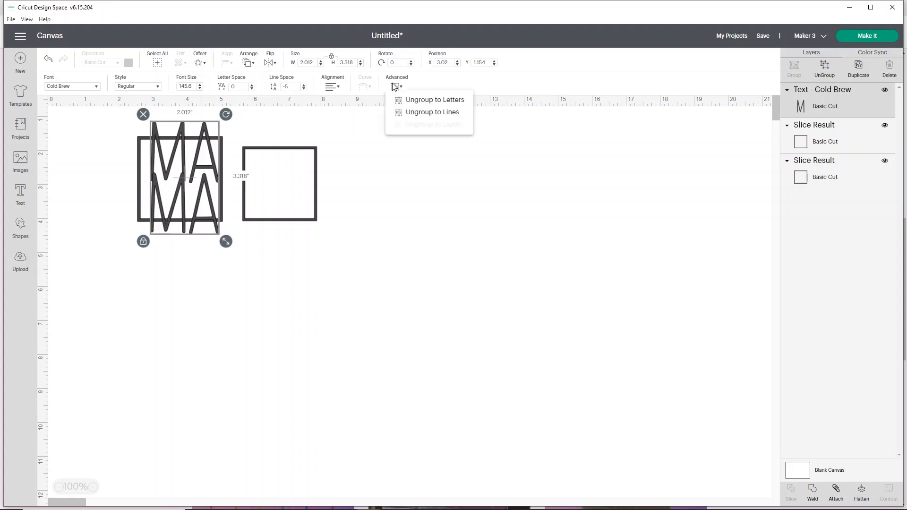
{"action": "left_click", "coordinate": [404, 113]}
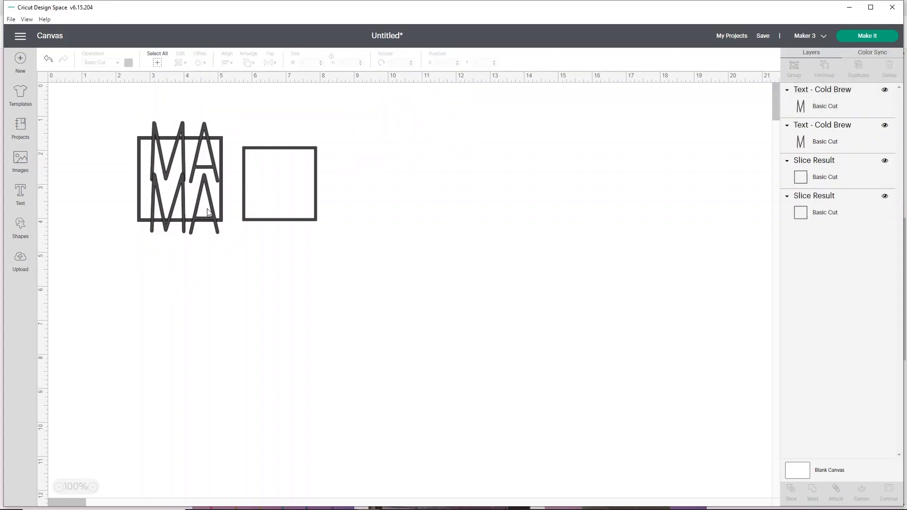
Move the lower MA line just beneath the upper one and center the two lines horizontally.
{"action": "mouse_move", "coordinate": [210, 227]}
{"action": "left_mouse_down"}
{"action": "mouse_move", "coordinate": [209, 236]}
{"action": "mouse_move", "coordinate": [206, 222]}
{"action": "left_mouse_up"}
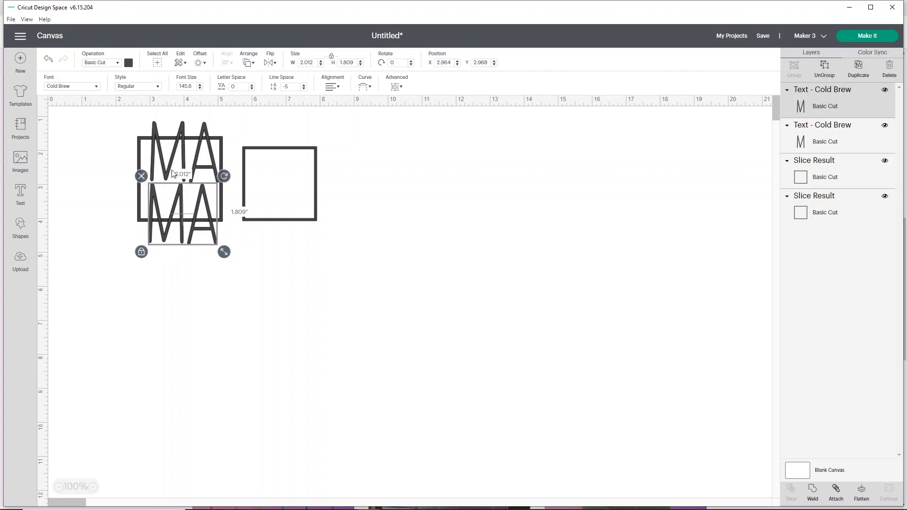
{"action": "left_click", "coordinate": [171, 151]}
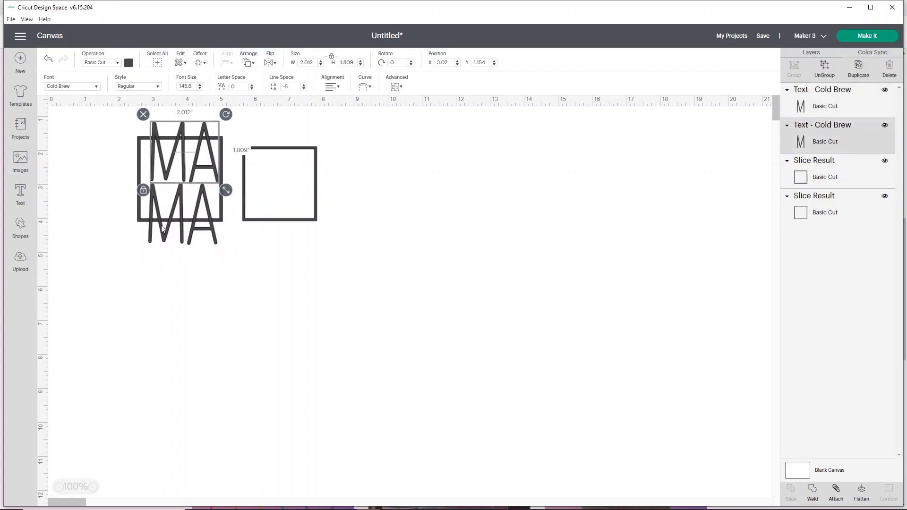
{"action": "left_click", "coordinate": [166, 239], "text": "shift"}
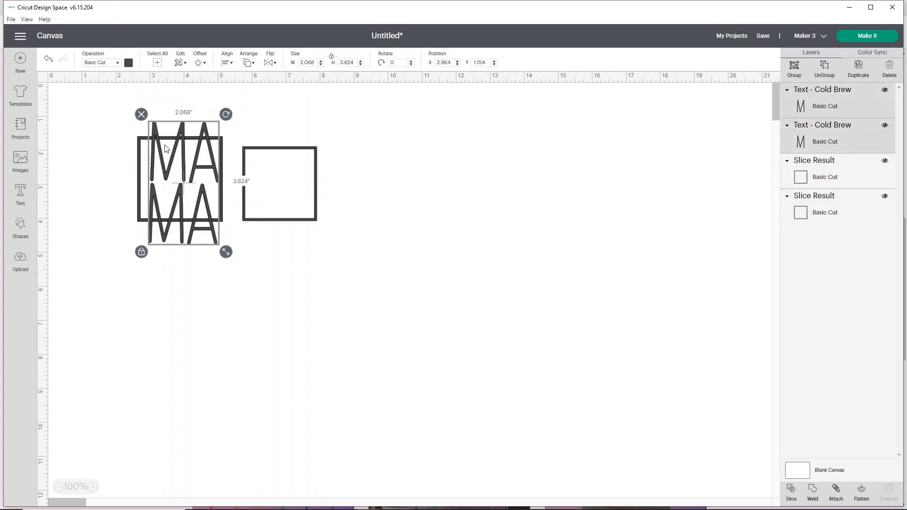
{"action": "left_click", "coordinate": [225, 60]}
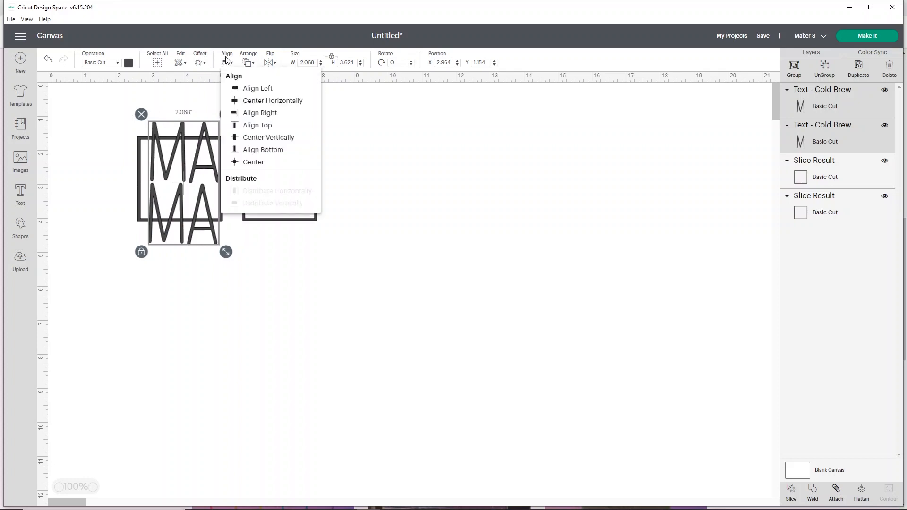
{"action": "left_click", "coordinate": [250, 101]}
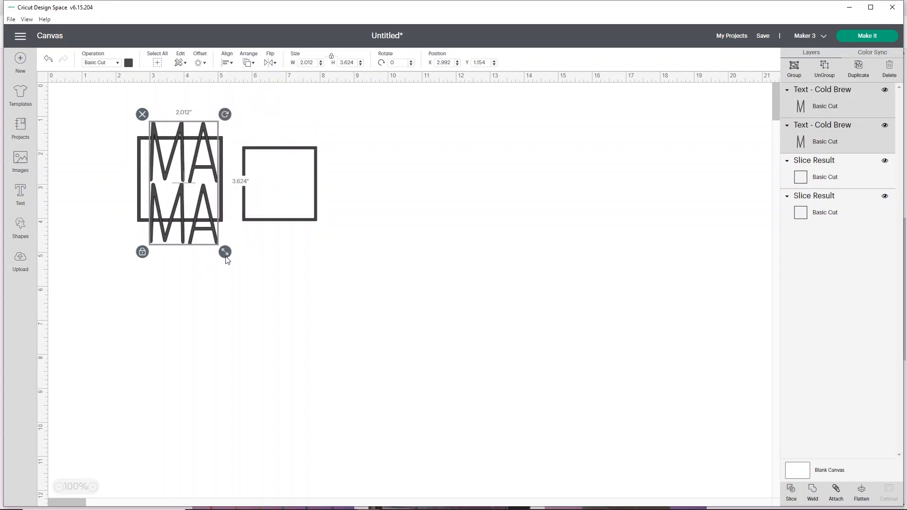
Shrink both MA lines, unlock their proportions and stretch them to fill the inside of the larger frame.
{"action": "left_click_drag", "start_coordinate": [225, 252], "coordinate": [180, 201]}
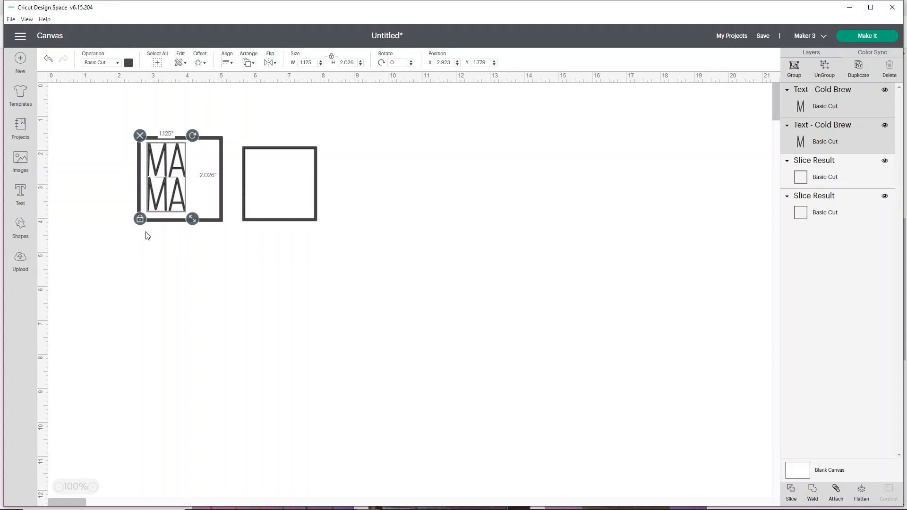
{"action": "left_click", "coordinate": [142, 220]}
{"action": "left_click_drag", "start_coordinate": [193, 219], "coordinate": [226, 227]}
{"action": "left_click_drag", "start_coordinate": [184, 199], "coordinate": [181, 199]}
{"action": "left_click_drag", "start_coordinate": [218, 222], "coordinate": [223, 227]}
{"action": "left_click", "coordinate": [173, 288]}
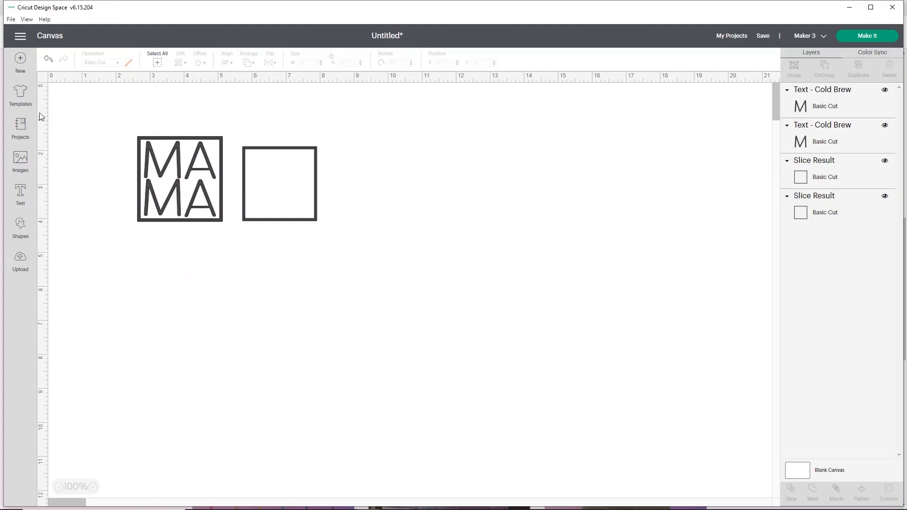
Add the text "MI" over "NI" on two lines and place it below the smaller frame.
{"action": "left_click", "coordinate": [20, 192]}
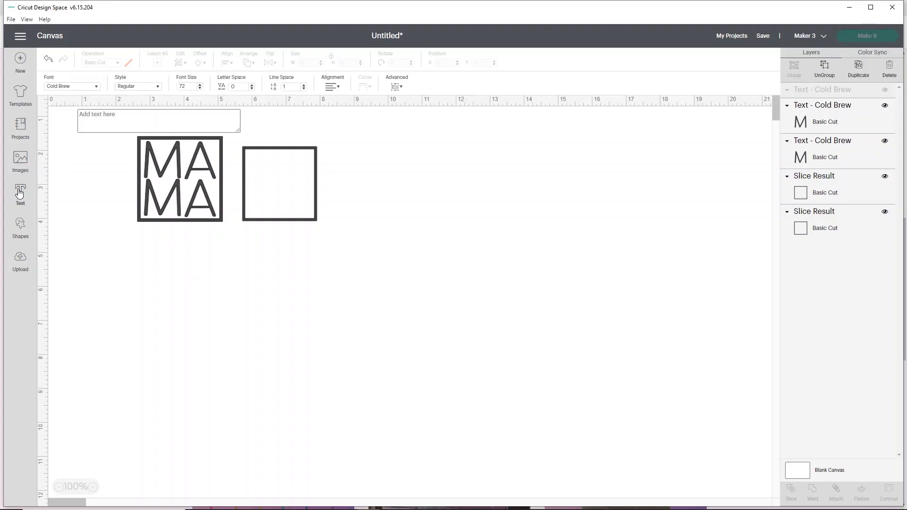
{"action": "type", "text": "MI"}
{"action": "key", "text": "Return"}
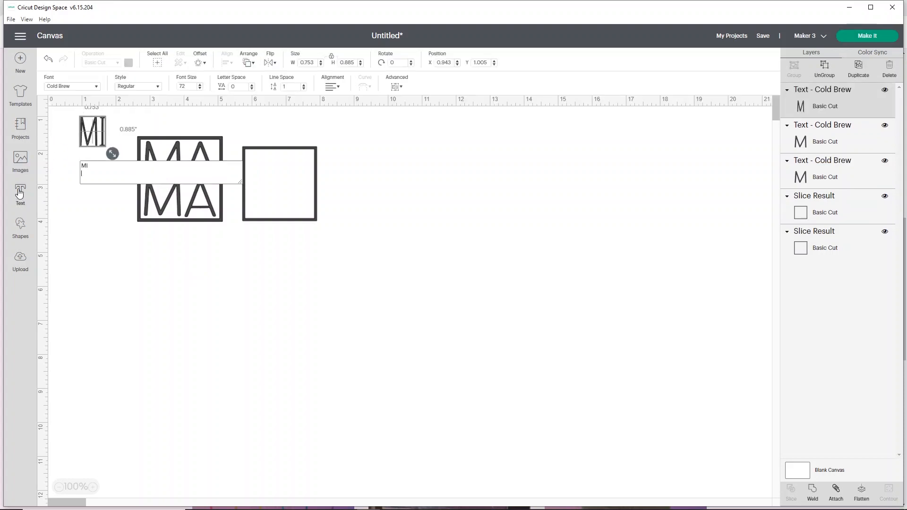
{"action": "type", "text": "NIO"}
{"action": "key", "text": "BackSpace"}
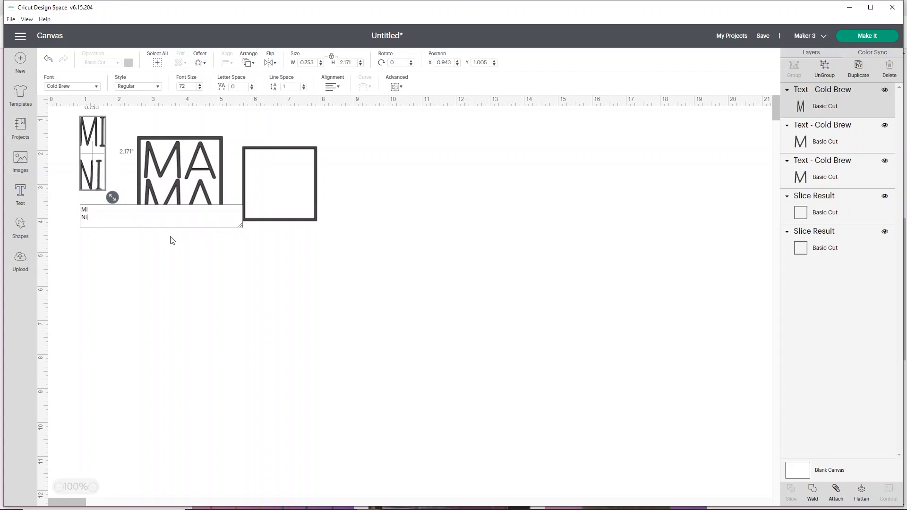
{"action": "left_click", "coordinate": [94, 301]}
{"action": "left_click_drag", "start_coordinate": [99, 191], "coordinate": [251, 293]}
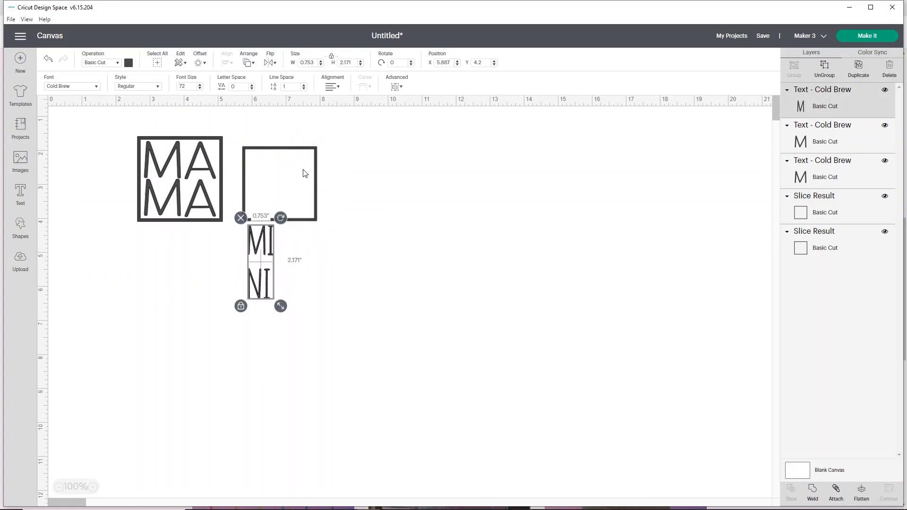
Ungroup the MI NI text to lines and move the NI line up close beneath MI.
{"action": "left_click", "coordinate": [397, 86]}
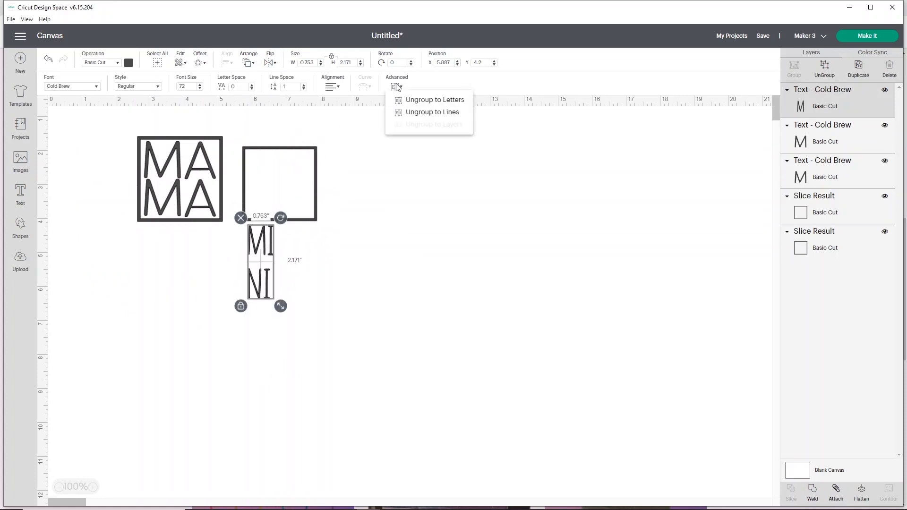
{"action": "left_click", "coordinate": [409, 112]}
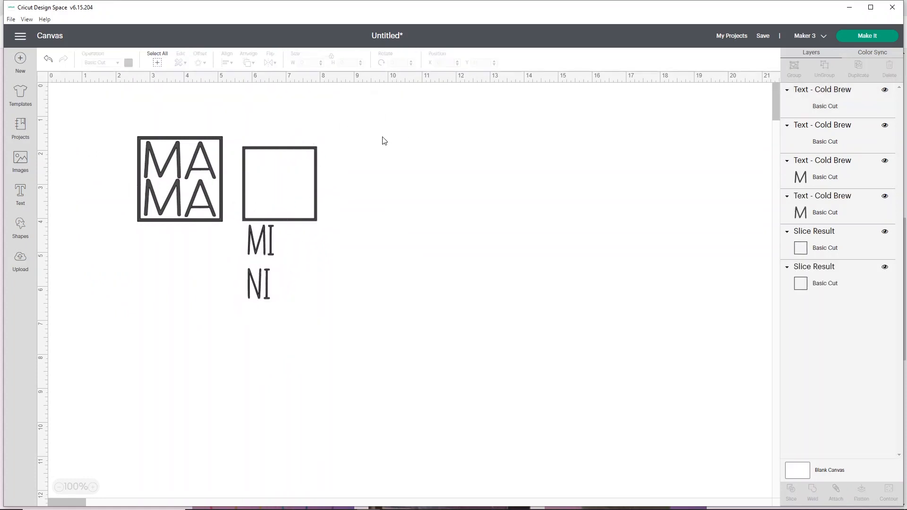
{"action": "left_click", "coordinate": [270, 289]}
{"action": "left_click_drag", "start_coordinate": [269, 289], "coordinate": [241, 247]}
Select the MI and NI lines together and center them horizontally on each other.
{"action": "left_click", "coordinate": [303, 285]}
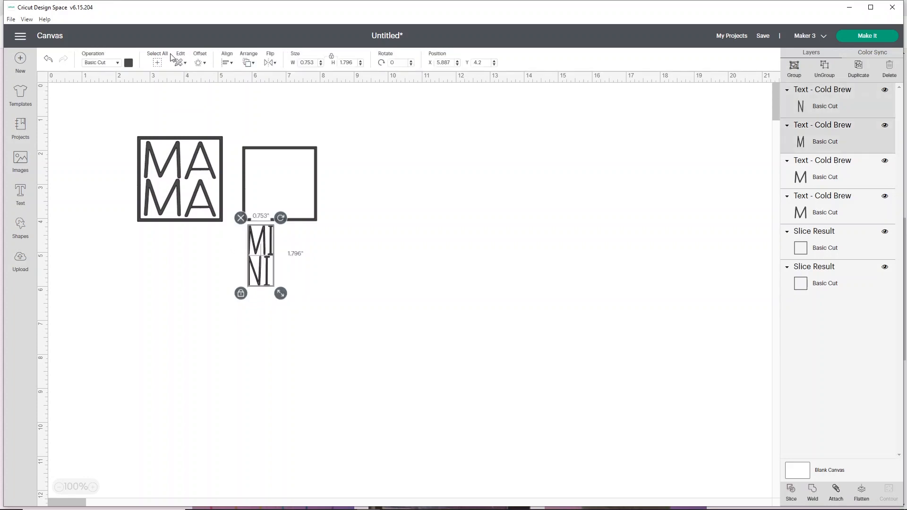
{"action": "left_click", "coordinate": [227, 62]}
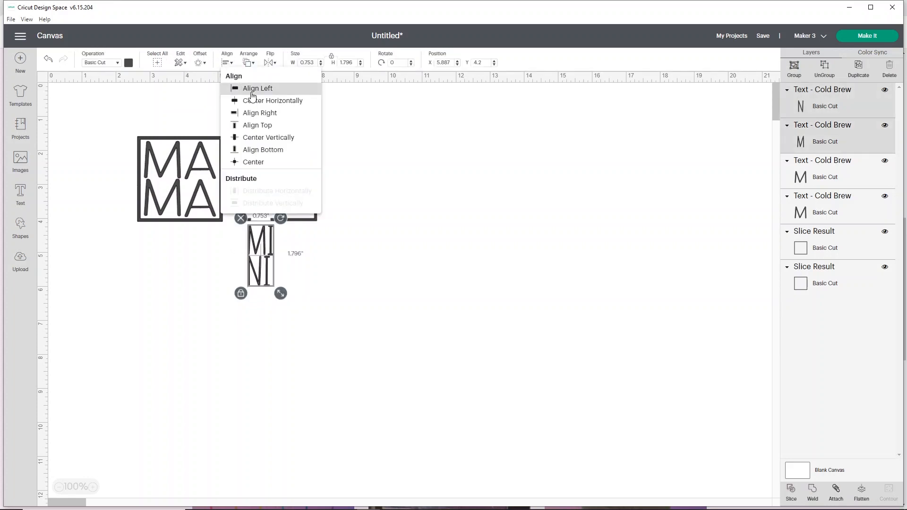
{"action": "left_click", "coordinate": [253, 162]}
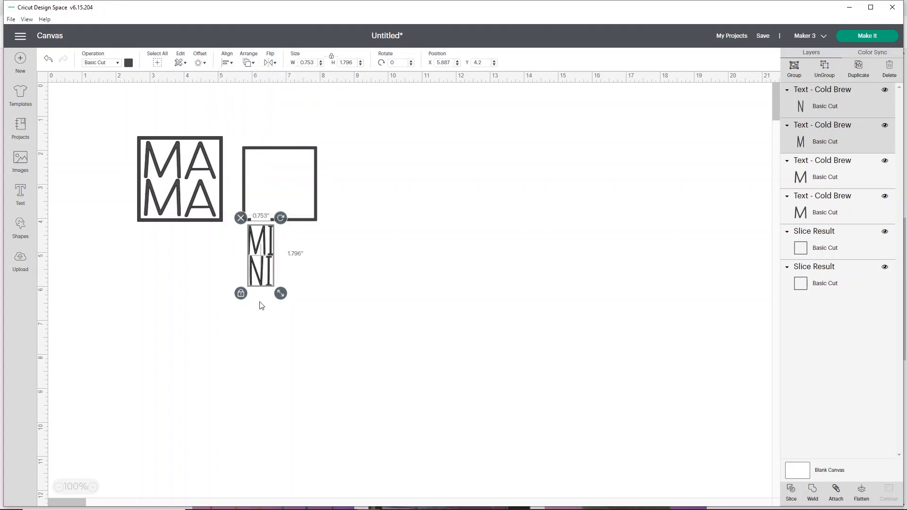
Move the MI and NI lines into the smaller frame and enlarge them to about 1.93 inches high.
{"action": "left_click_drag", "start_coordinate": [264, 246], "coordinate": [263, 172]}
{"action": "left_click_drag", "start_coordinate": [280, 219], "coordinate": [279, 221]}
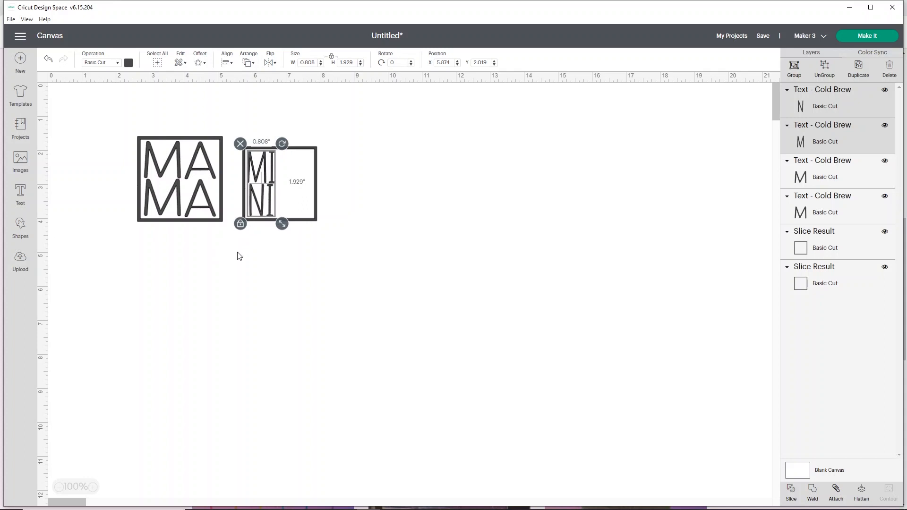
Select the NI and MI text layers and attach them into one object.
{"action": "left_click", "coordinate": [346, 238]}
{"action": "left_click", "coordinate": [263, 208]}
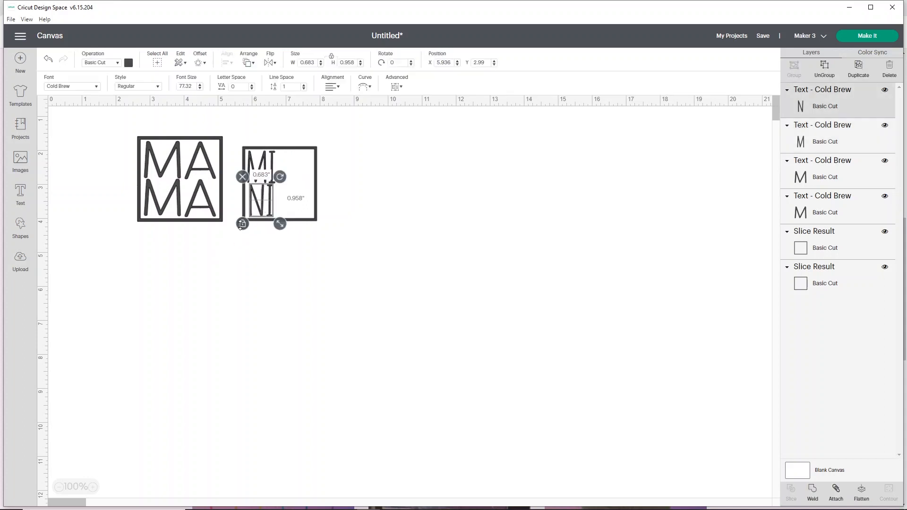
{"action": "left_click", "coordinate": [832, 136], "text": "shift"}
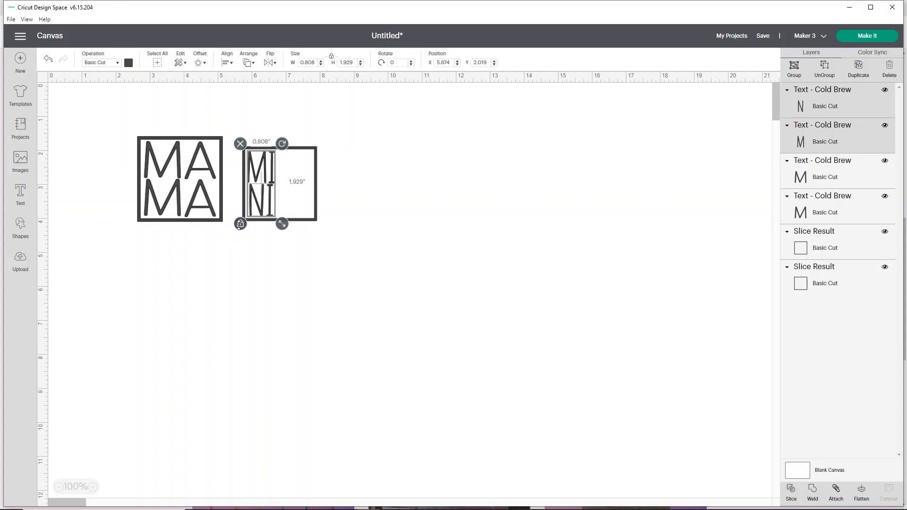
{"action": "left_click", "coordinate": [831, 494]}
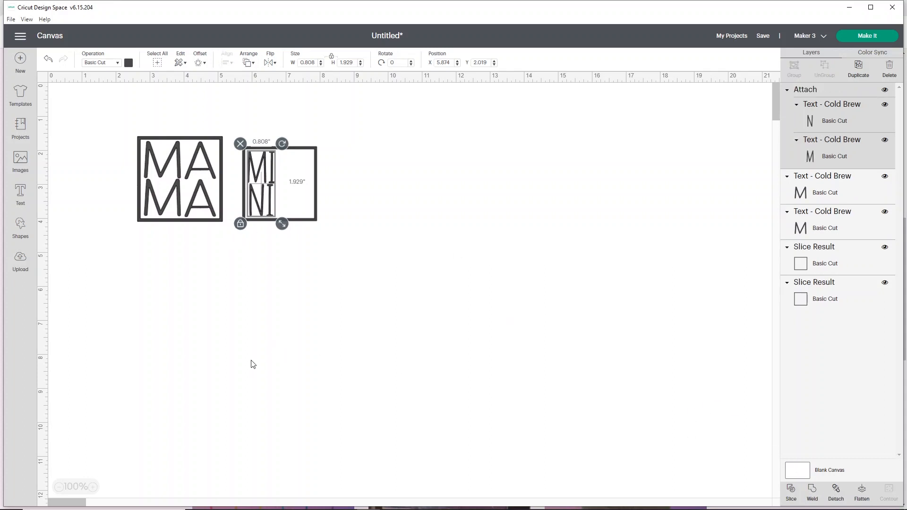
Move the attached MI NI text down over the smaller frame's lower edge and unlock its proportions.
{"action": "left_click", "coordinate": [265, 224]}
{"action": "left_click_drag", "start_coordinate": [267, 204], "coordinate": [280, 257]}
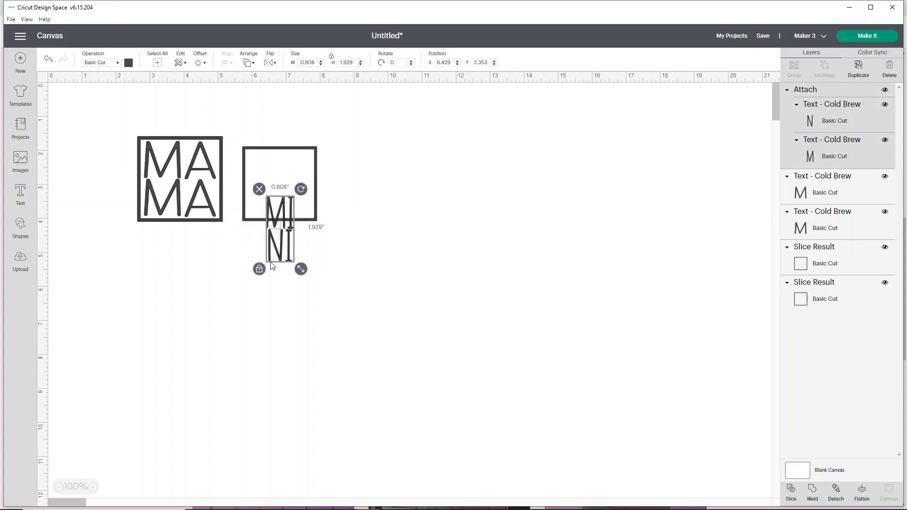
{"action": "left_click", "coordinate": [258, 269]}
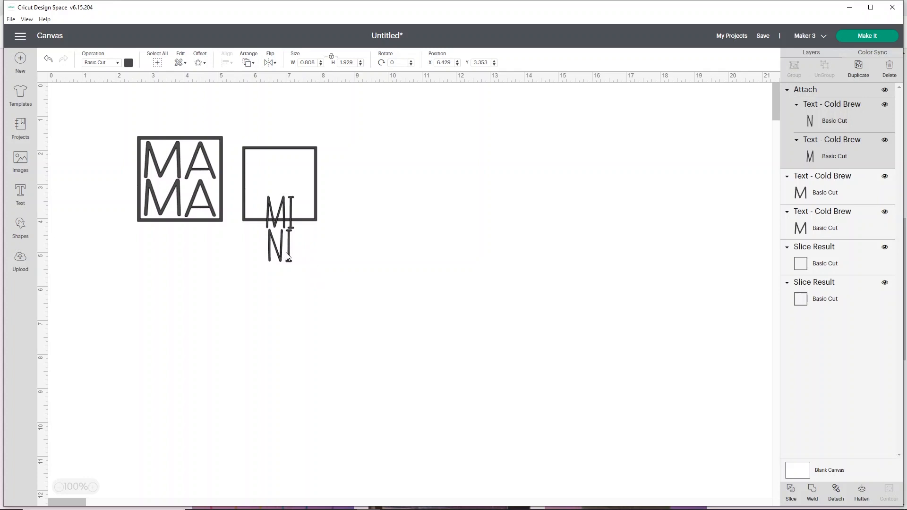
Save the project with the title "mama mini".
{"action": "left_click", "coordinate": [759, 41]}
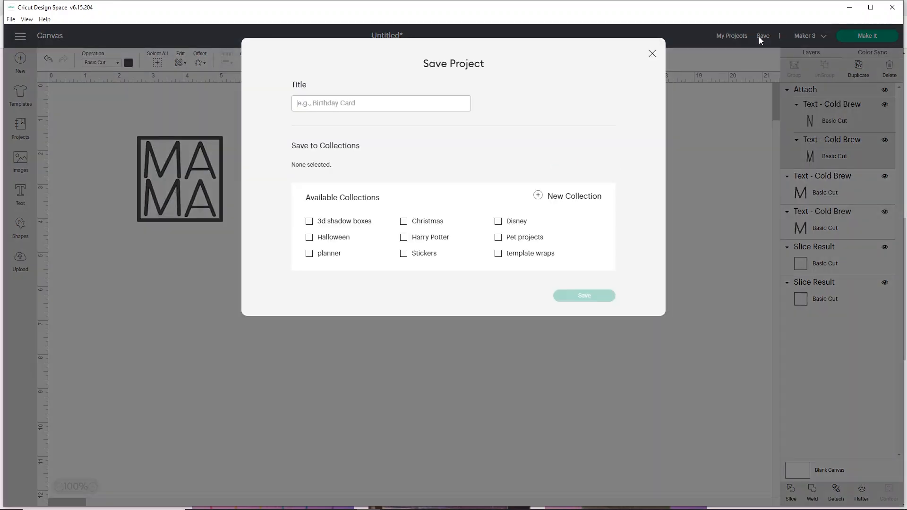
{"action": "left_click", "coordinate": [417, 105]}
{"action": "type", "text": "mama mini"}
{"action": "left_click", "coordinate": [571, 296]}
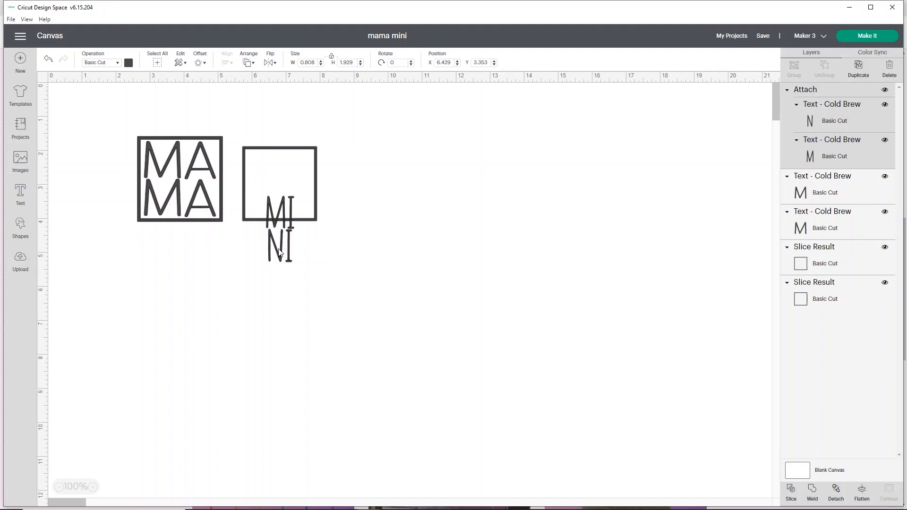
Fit the MI NI text inside the smaller frame, stretching it to about 1.45 inches wide and 1.99 inches high.
{"action": "left_click_drag", "start_coordinate": [282, 254], "coordinate": [319, 225]}
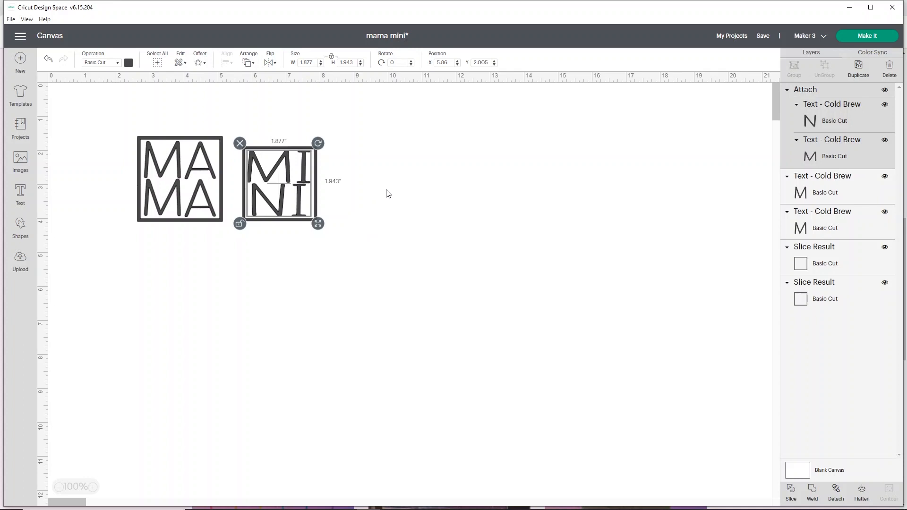
{"action": "left_click_drag", "start_coordinate": [317, 223], "coordinate": [294, 208]}
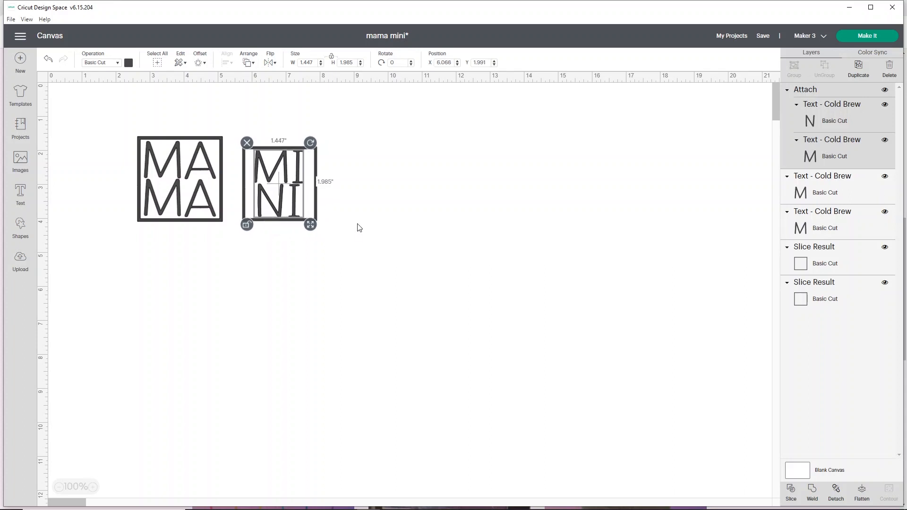
{"action": "left_click", "coordinate": [310, 242]}
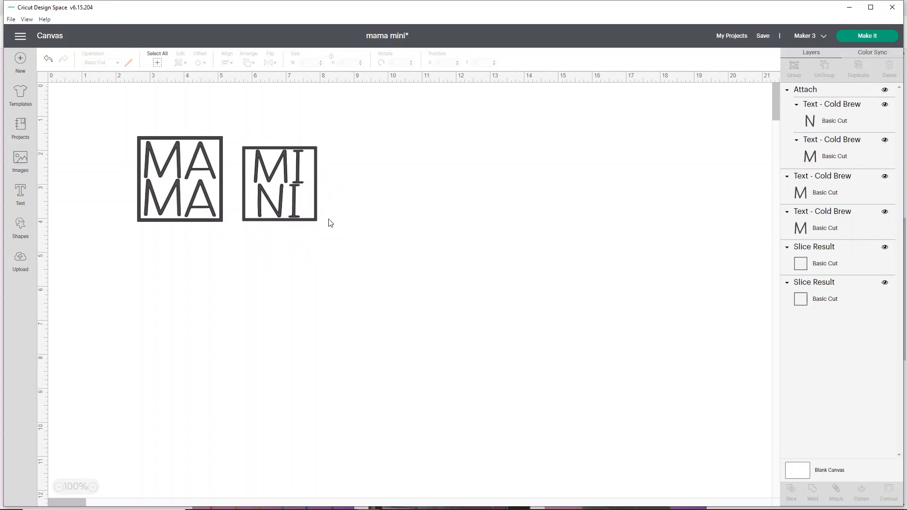
Select the MI NI text with its frame and center them horizontally on each other.
{"action": "left_click_drag", "start_coordinate": [318, 250], "coordinate": [246, 134]}
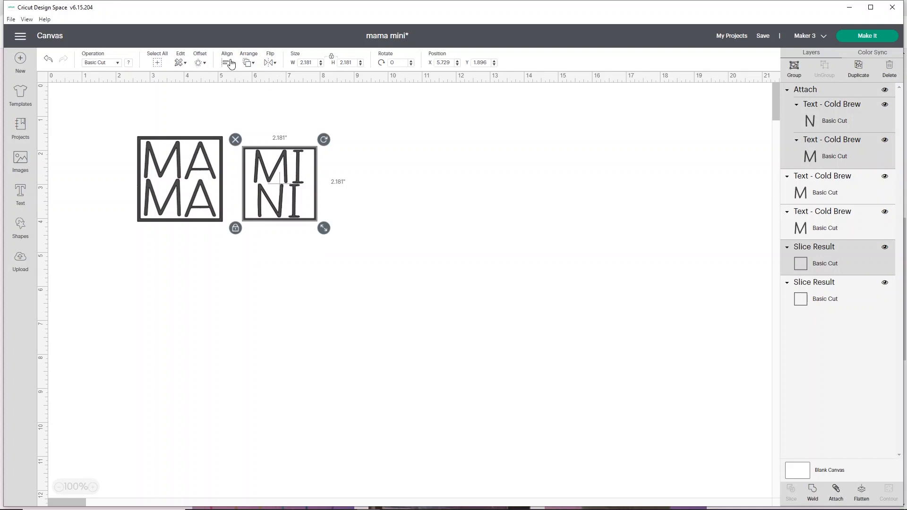
{"action": "left_click", "coordinate": [228, 62]}
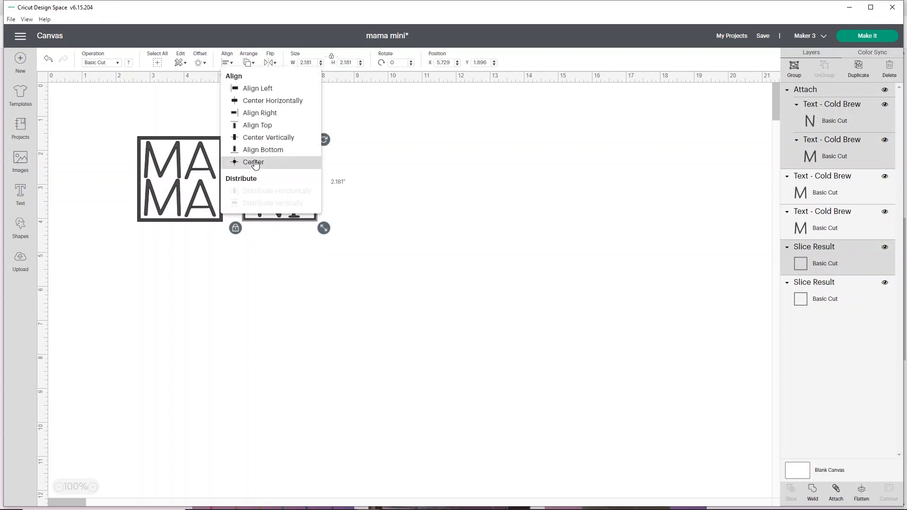
{"action": "left_click", "coordinate": [266, 100]}
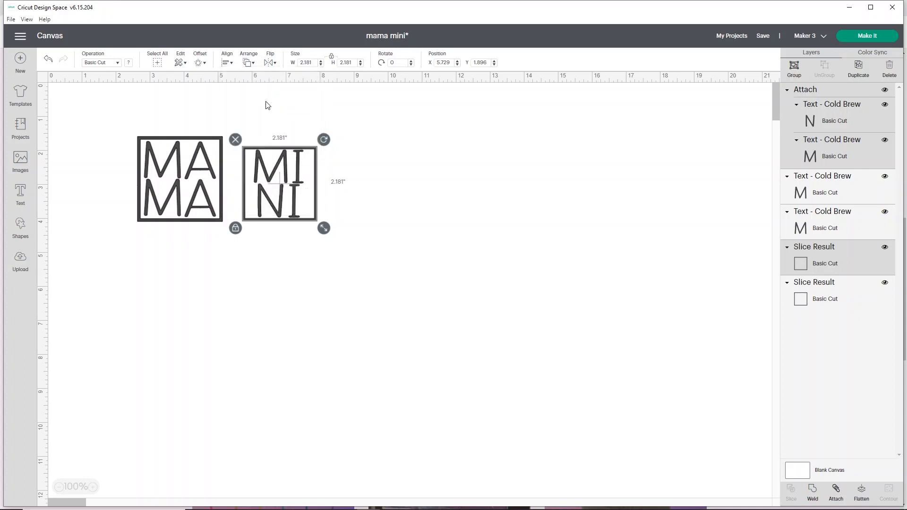
Select both MA lines with the larger frame and center them horizontally on each other.
{"action": "left_click", "coordinate": [131, 321]}
{"action": "left_click_drag", "start_coordinate": [118, 139], "coordinate": [234, 263]}
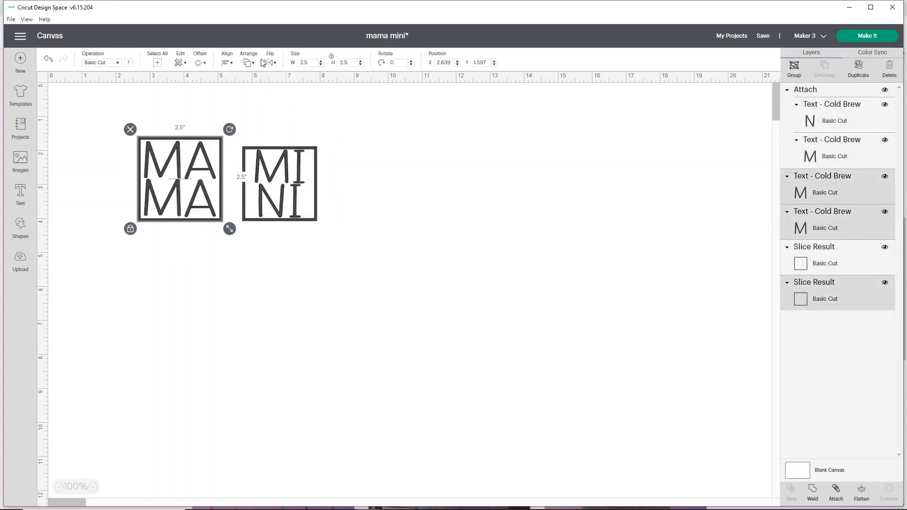
{"action": "left_click", "coordinate": [231, 63]}
{"action": "left_click", "coordinate": [255, 100]}
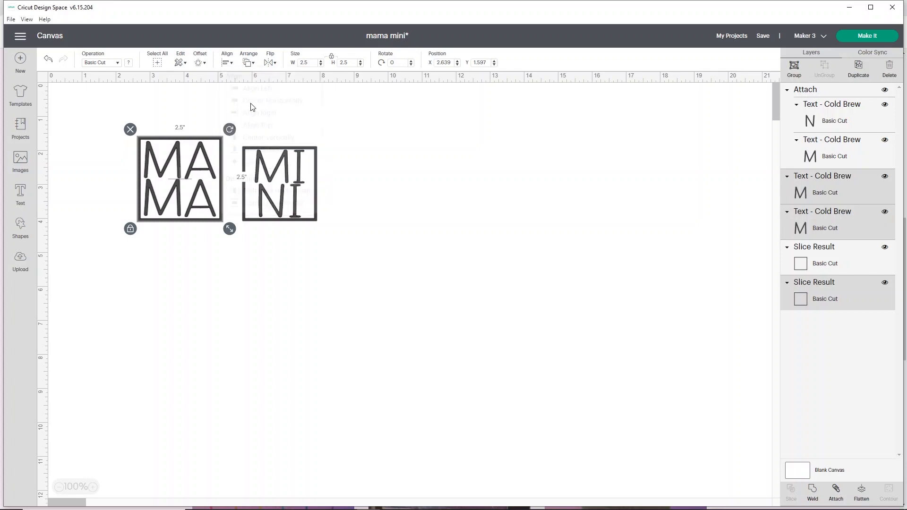
Select the MI NI text together with its square frame and attach them into one object.
{"action": "left_click", "coordinate": [359, 237]}
{"action": "left_click_drag", "start_coordinate": [351, 252], "coordinate": [237, 128]}
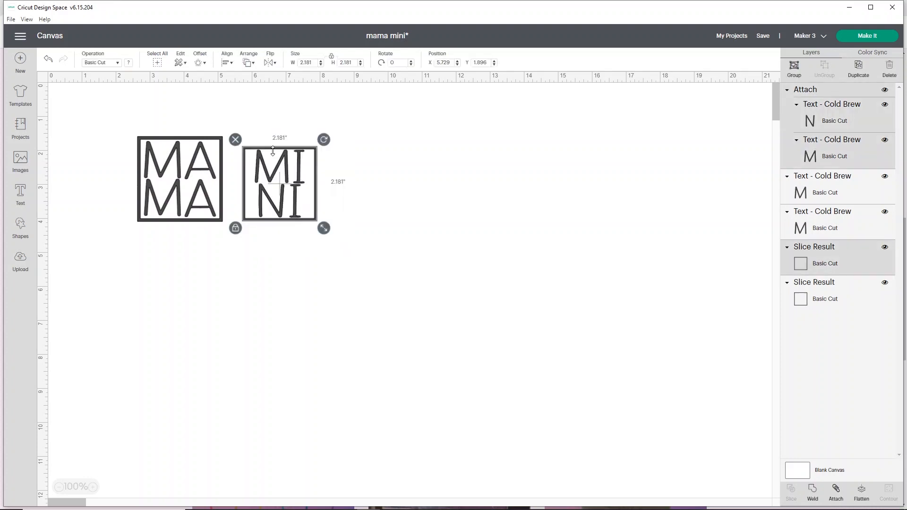
{"action": "left_click", "coordinate": [836, 491]}
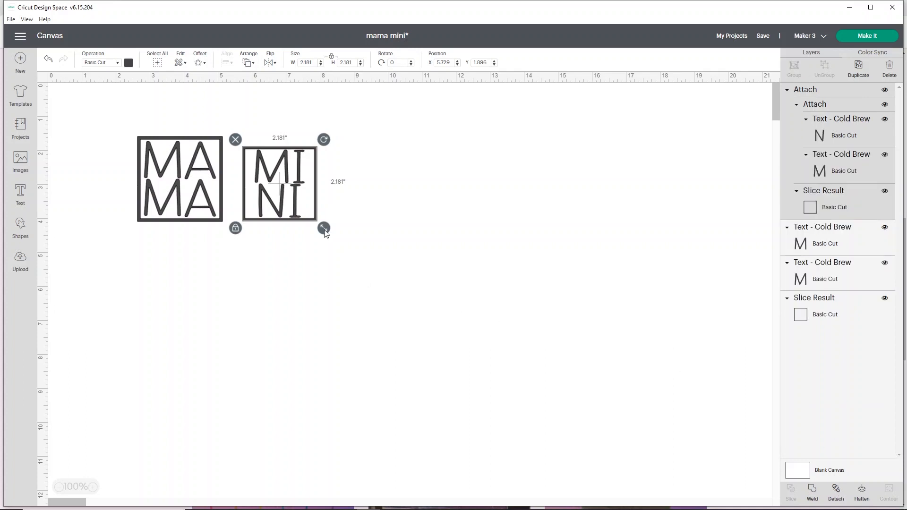
Attach both MA lines to the larger square frame as one object.
{"action": "left_click_drag", "start_coordinate": [110, 126], "coordinate": [227, 246]}
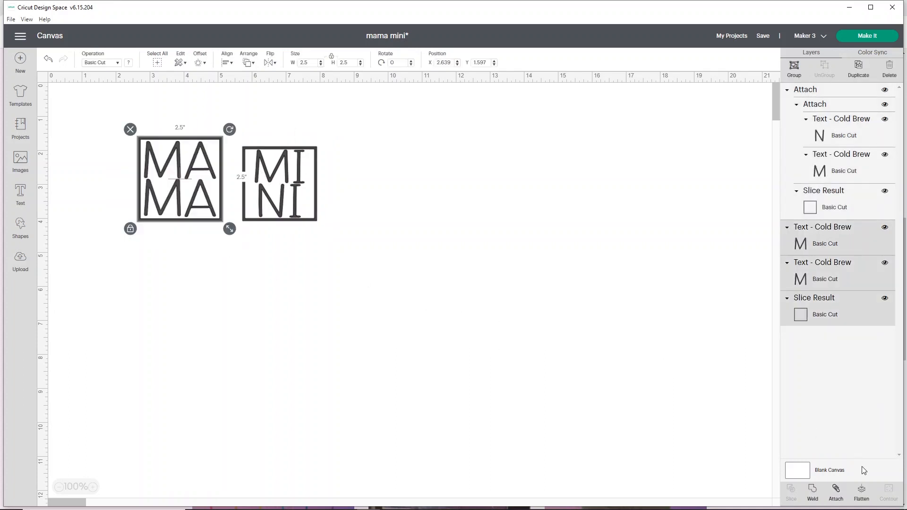
{"action": "left_click", "coordinate": [835, 495]}
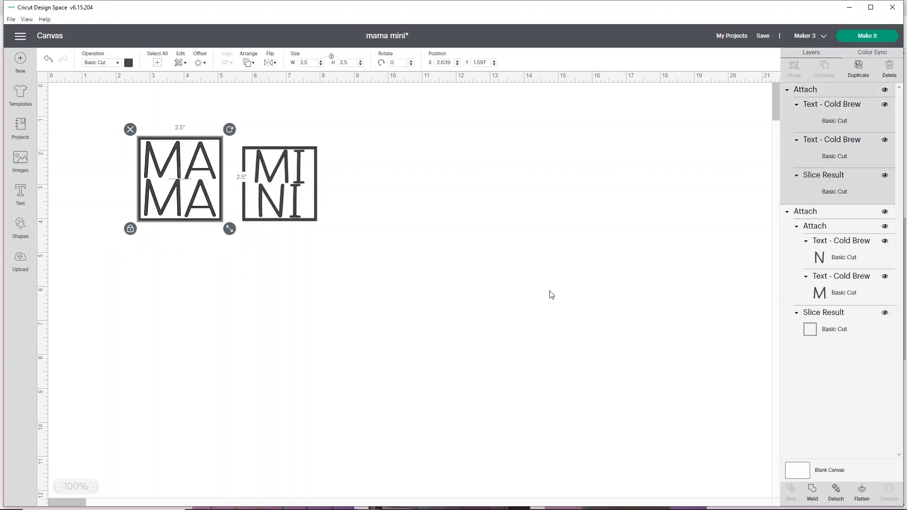
{"action": "left_click", "coordinate": [457, 346]}
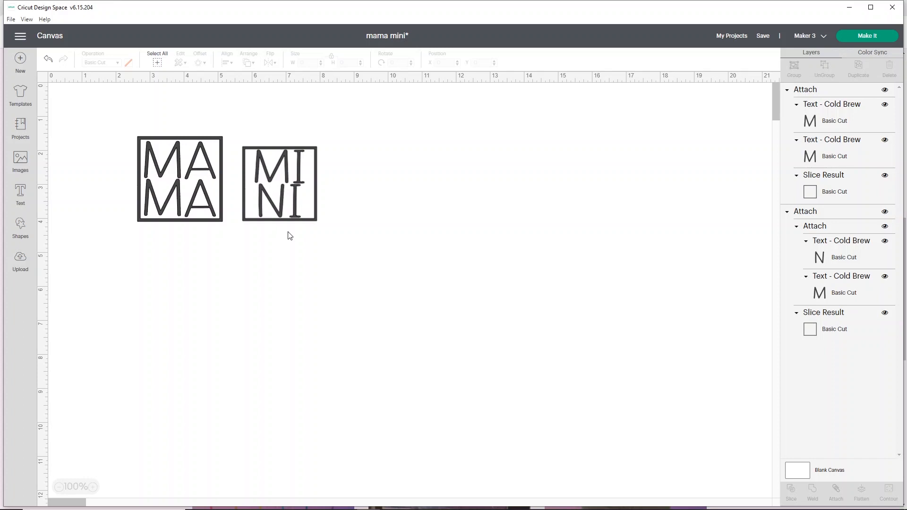
Search the image library for "leopard" and add the free rectangular Leopard Print pattern to the canvas.
{"action": "left_click", "coordinate": [19, 162]}
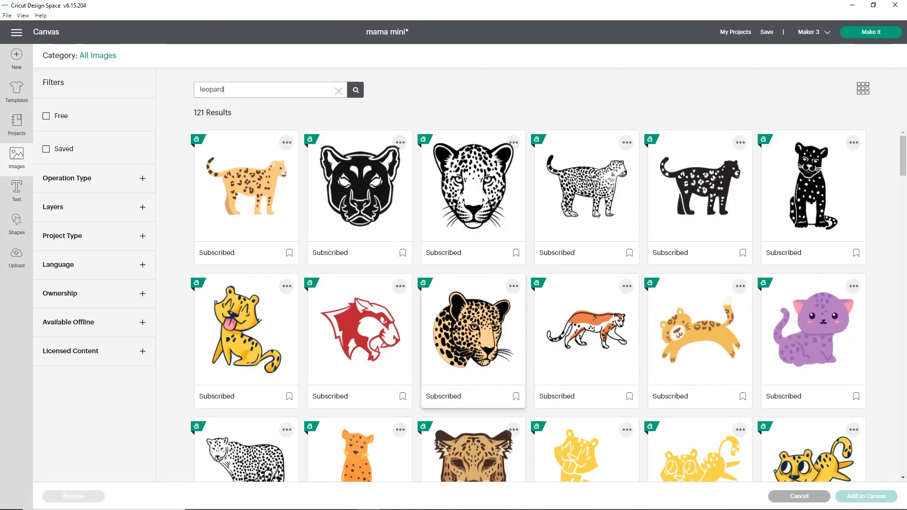
{"action": "scroll", "coordinate": [632, 230], "scroll_direction": "down", "scroll_amount": 6}
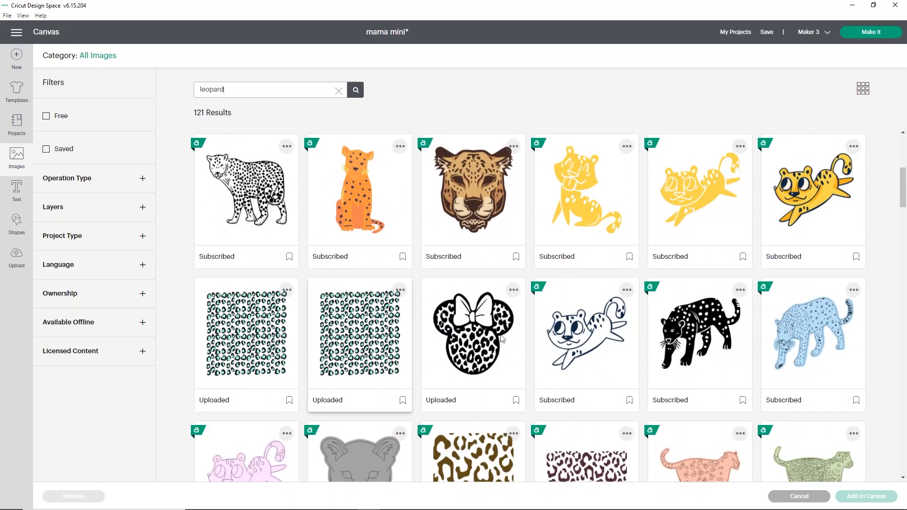
{"action": "scroll", "coordinate": [394, 345], "scroll_direction": "down", "scroll_amount": 2}
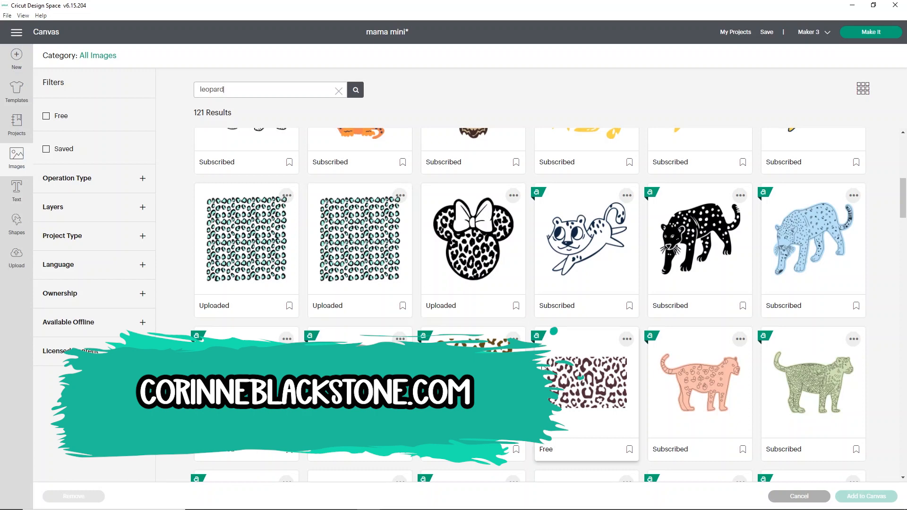
{"action": "scroll", "coordinate": [575, 357], "scroll_direction": "down", "scroll_amount": 2}
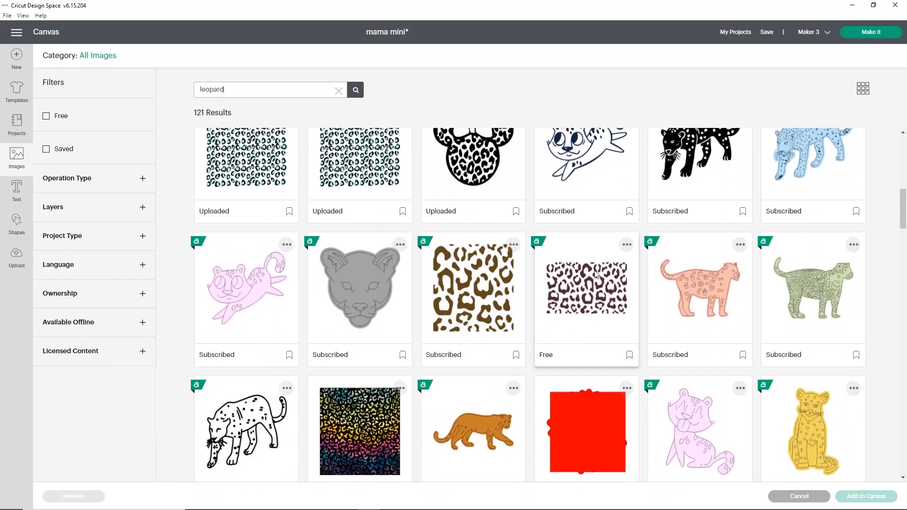
{"action": "left_click", "coordinate": [592, 291]}
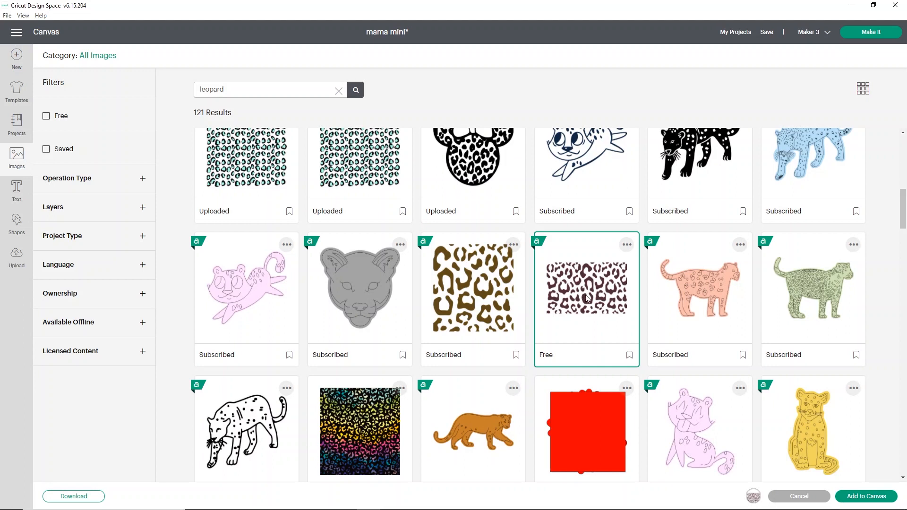
{"action": "left_click", "coordinate": [866, 495]}
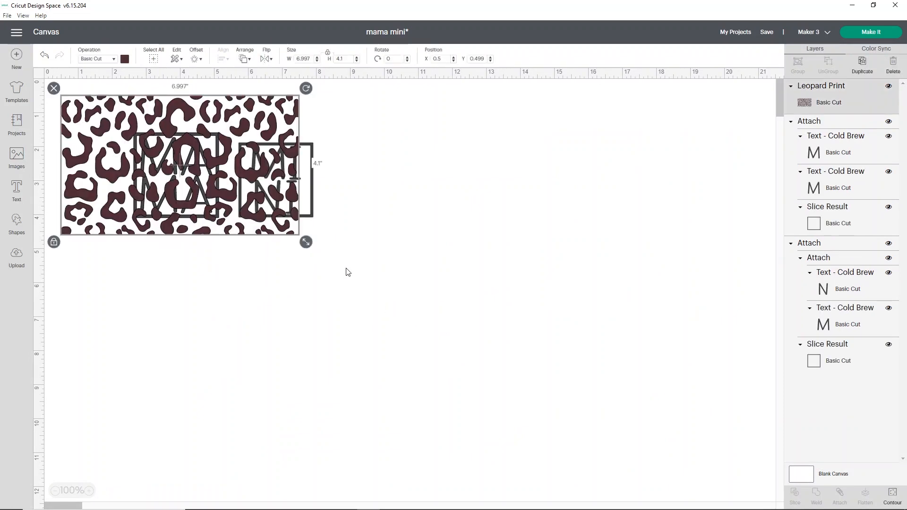
Move the leopard print clear of the decals, to the right of the MI NI frame, and duplicate it three times.
{"action": "left_click_drag", "start_coordinate": [273, 156], "coordinate": [488, 263]}
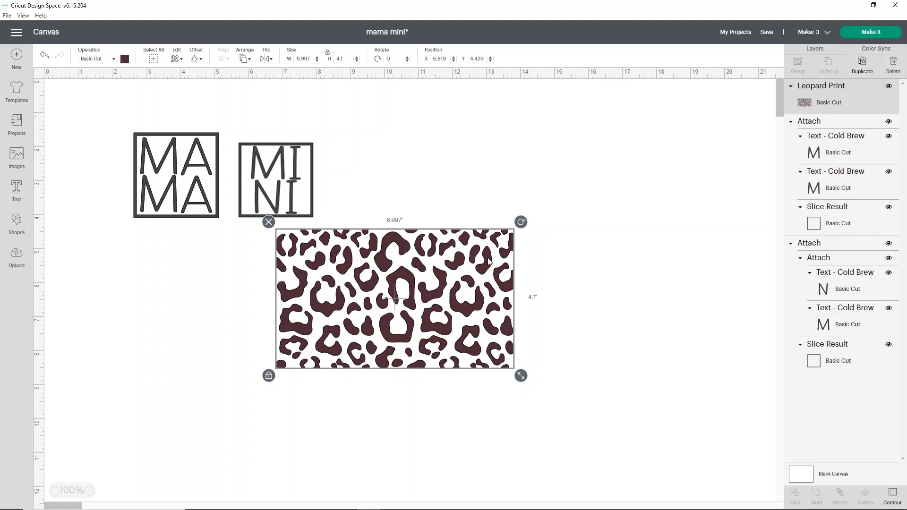
{"action": "left_click_drag", "start_coordinate": [444, 306], "coordinate": [514, 198]}
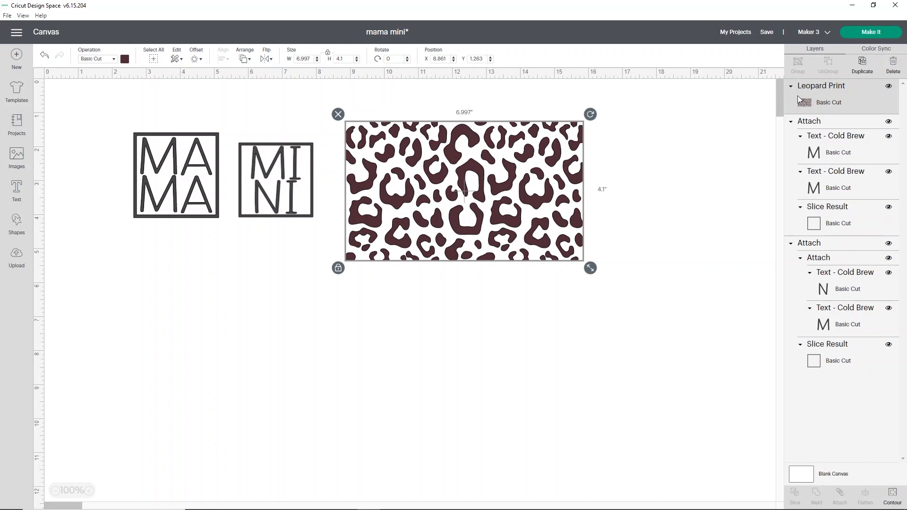
{"action": "left_click", "coordinate": [860, 66]}
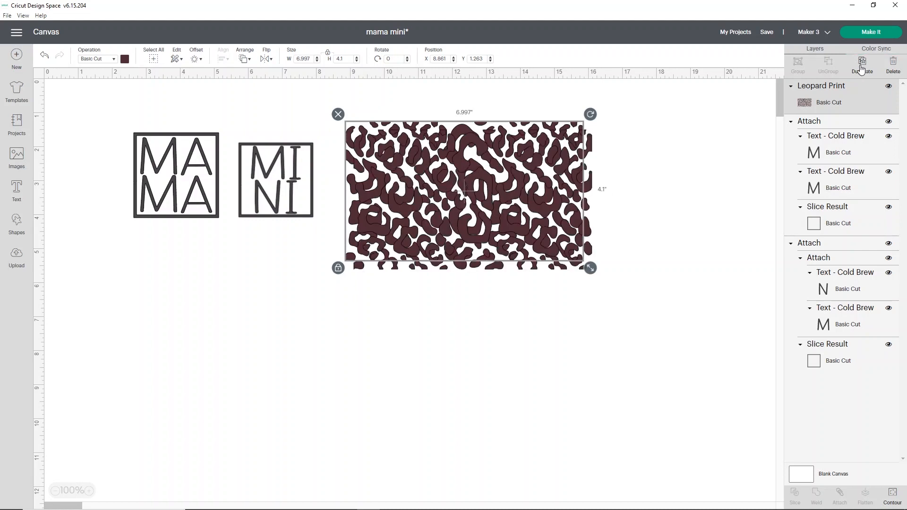
{"action": "left_click", "coordinate": [860, 66]}
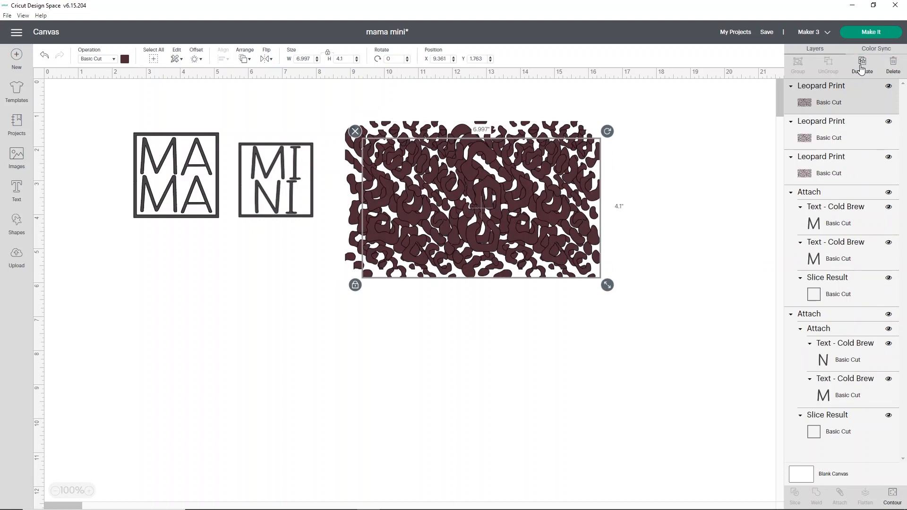
{"action": "left_click", "coordinate": [861, 66]}
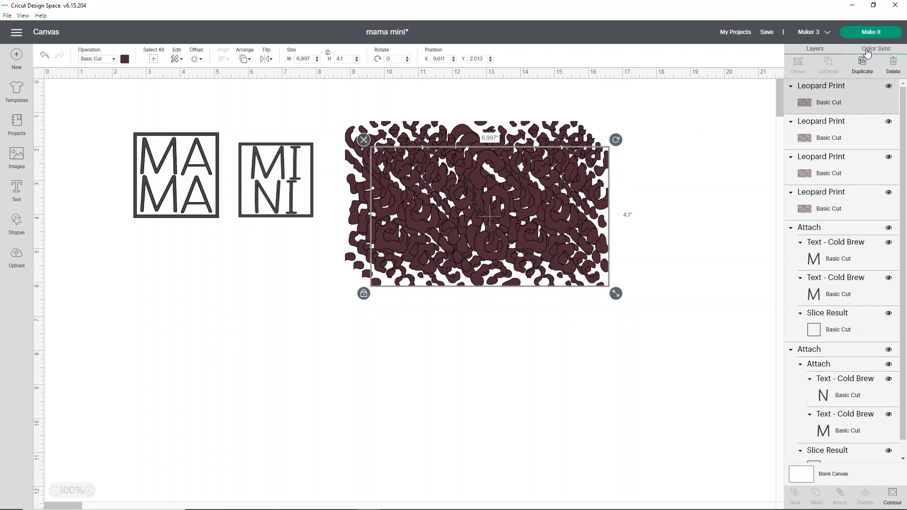
Sync all four leopard prints to the dark gray color of the text and frames.
{"action": "left_click", "coordinate": [867, 50]}
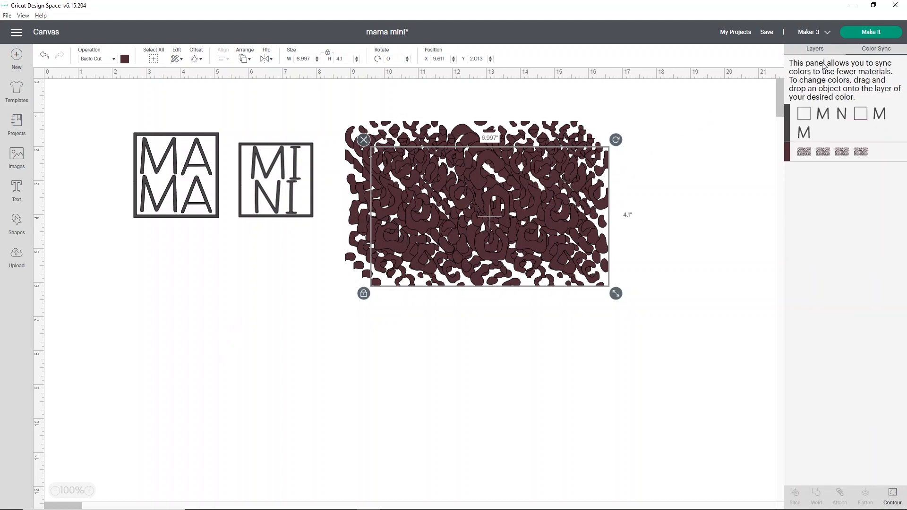
{"action": "left_click_drag", "start_coordinate": [844, 152], "coordinate": [863, 136]}
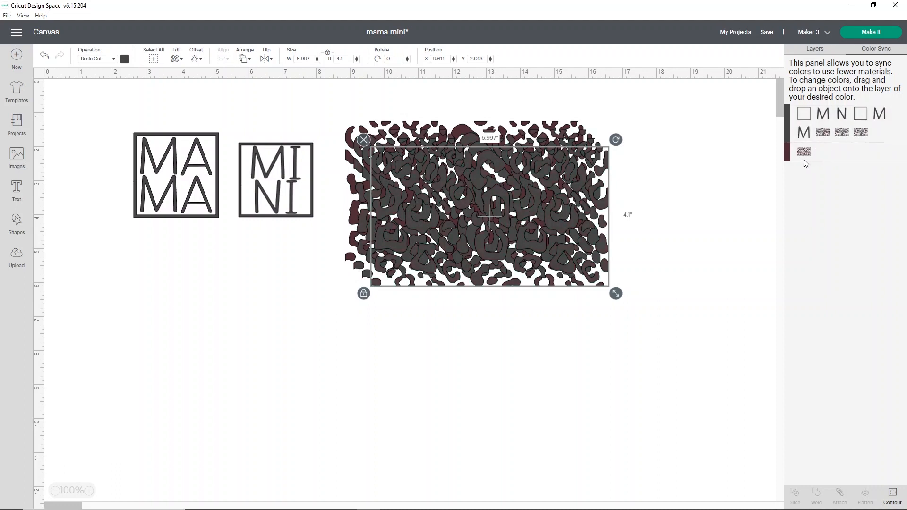
{"action": "left_click_drag", "start_coordinate": [806, 153], "coordinate": [841, 124]}
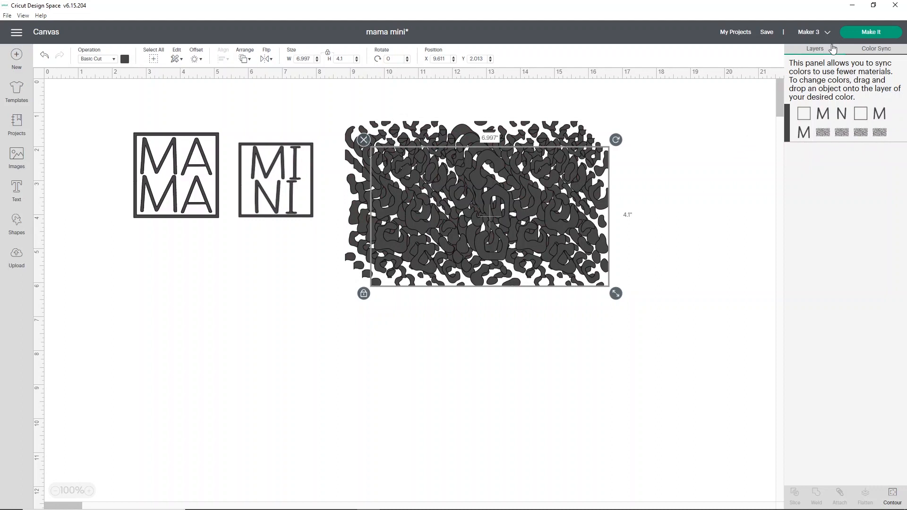
{"action": "left_click", "coordinate": [826, 52]}
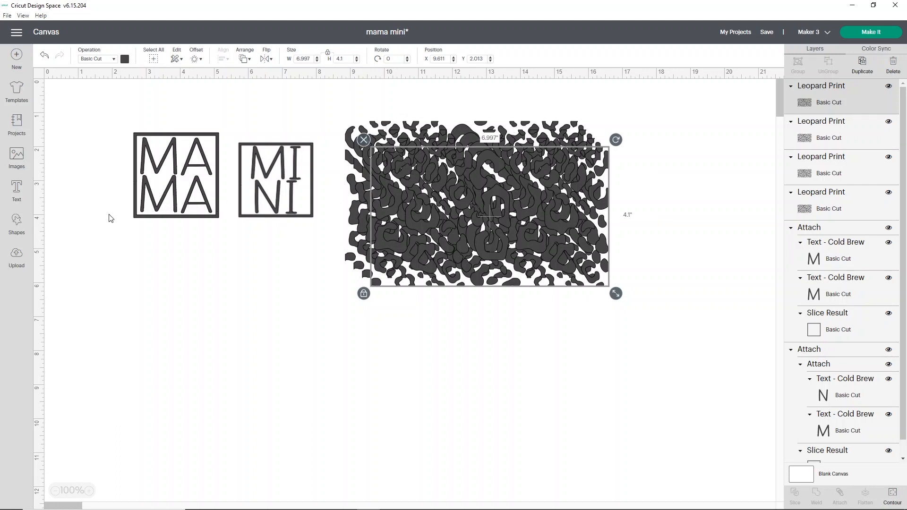
Open the custom materials settings for the Maker 3 machine.
{"action": "left_click", "coordinate": [17, 34]}
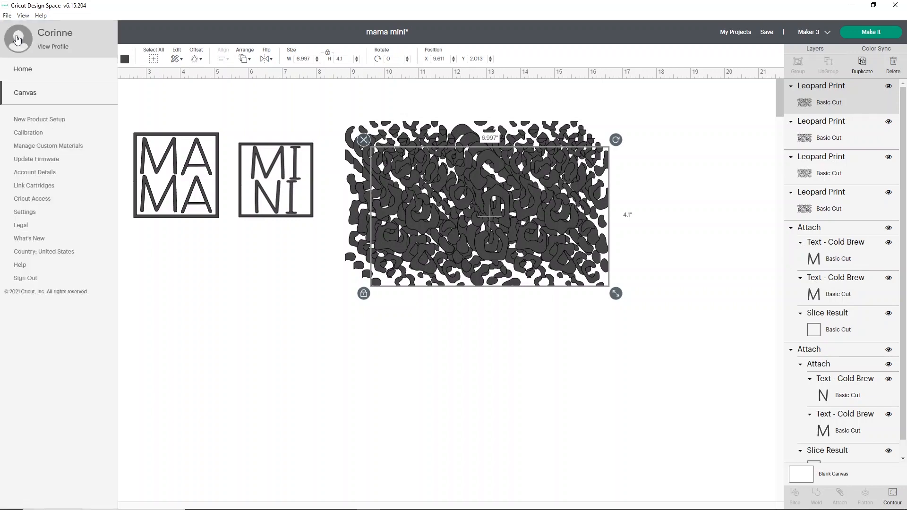
{"action": "left_click", "coordinate": [30, 146]}
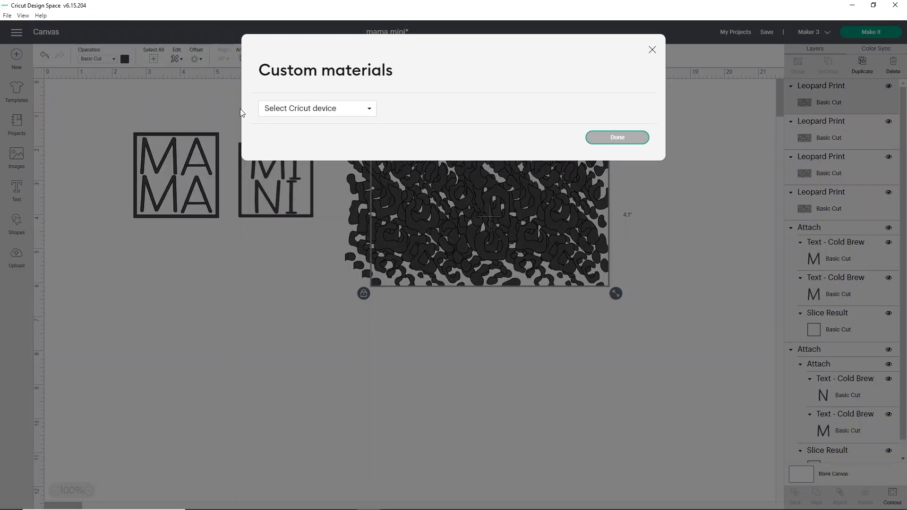
{"action": "left_click", "coordinate": [343, 111]}
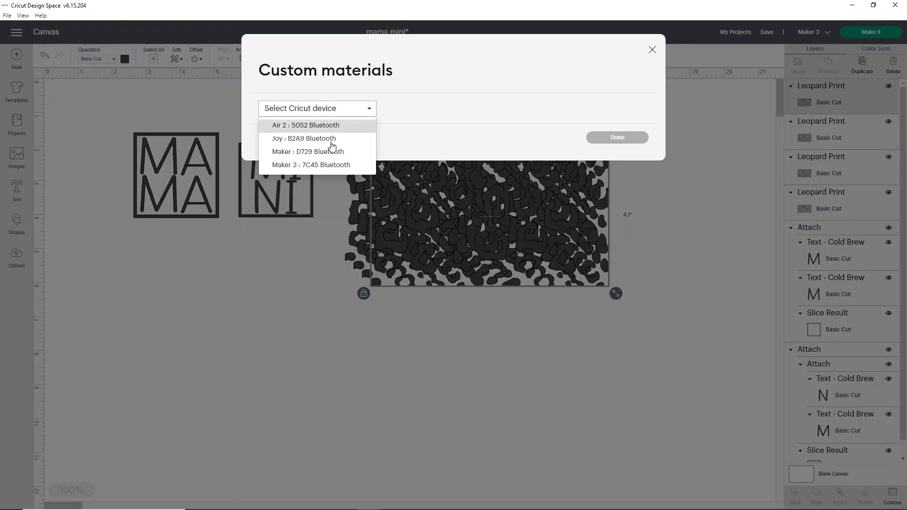
{"action": "left_click", "coordinate": [322, 165]}
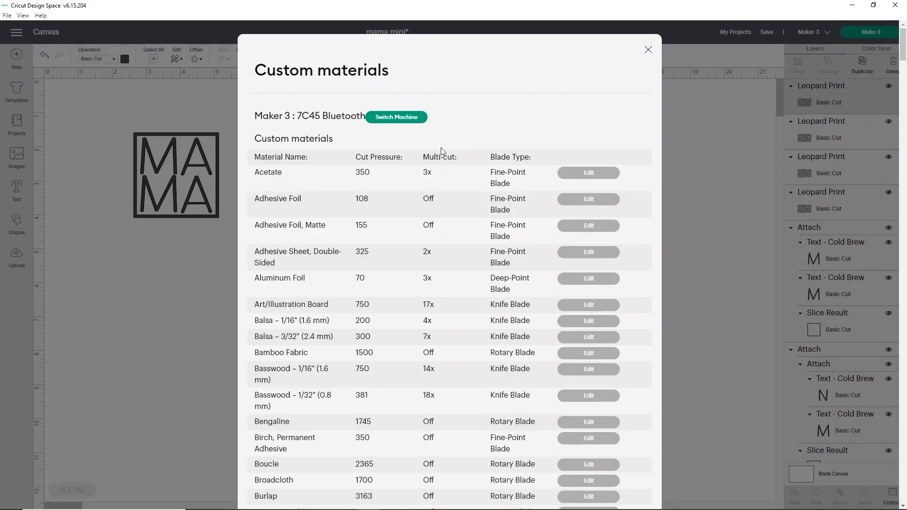
Add a new custom material named "Teckwrap holo" at the end of the materials list and save the name.
{"action": "scroll", "coordinate": [338, 328], "scroll_direction": "down", "scroll_amount": 7}
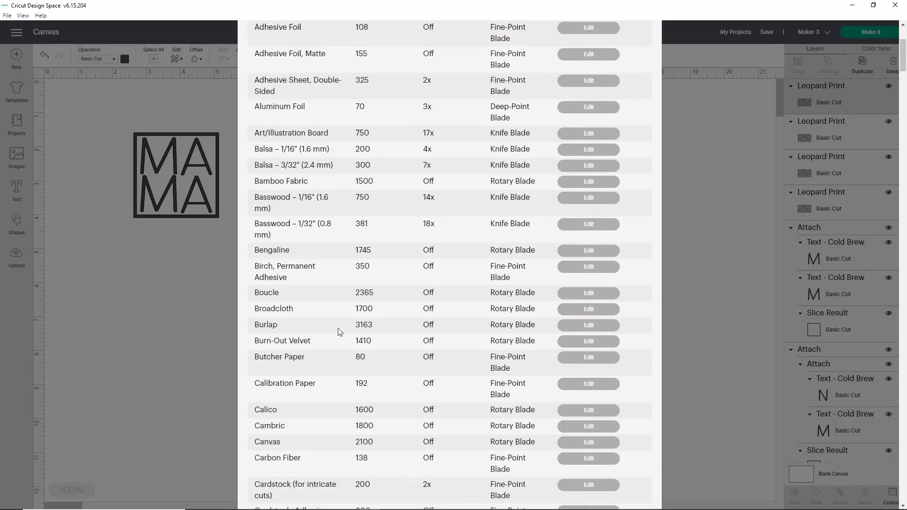
{"action": "scroll", "coordinate": [338, 328], "scroll_direction": "down", "scroll_amount": 8}
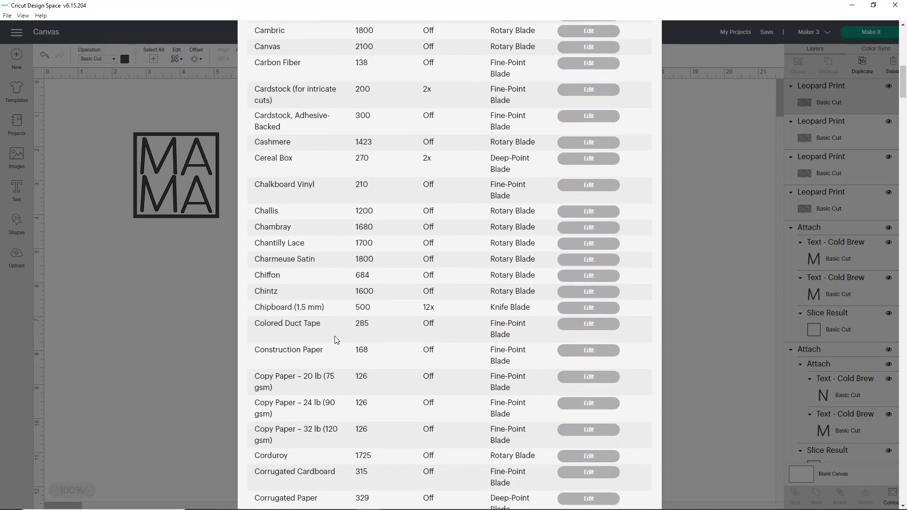
{"action": "scroll", "coordinate": [335, 345], "scroll_direction": "down", "scroll_amount": 20}
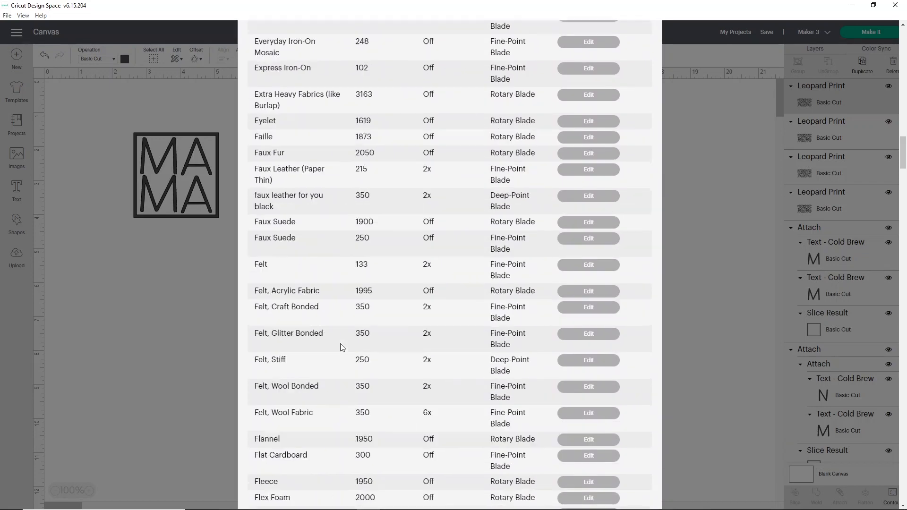
{"action": "scroll", "coordinate": [342, 347], "scroll_direction": "up", "scroll_amount": 4}
{"action": "scroll", "coordinate": [342, 348], "scroll_direction": "down", "scroll_amount": 19}
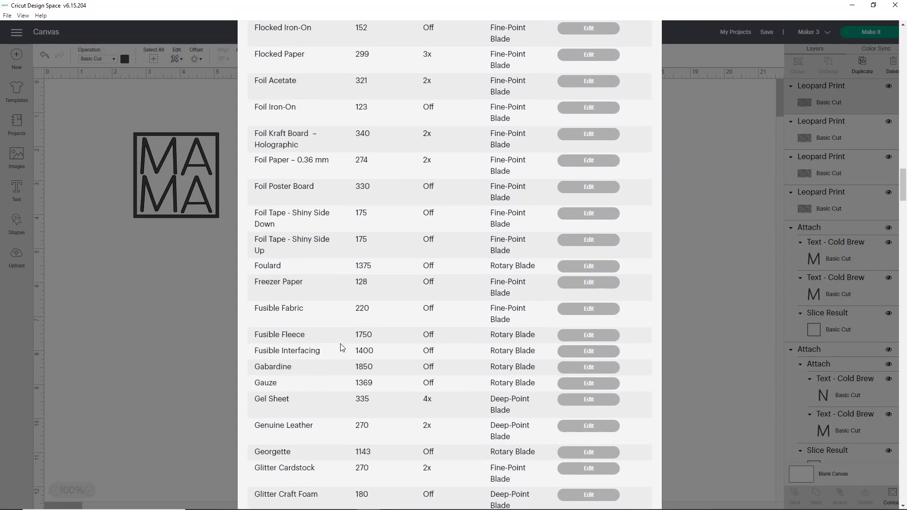
{"action": "scroll", "coordinate": [341, 349], "scroll_direction": "down", "scroll_amount": 18}
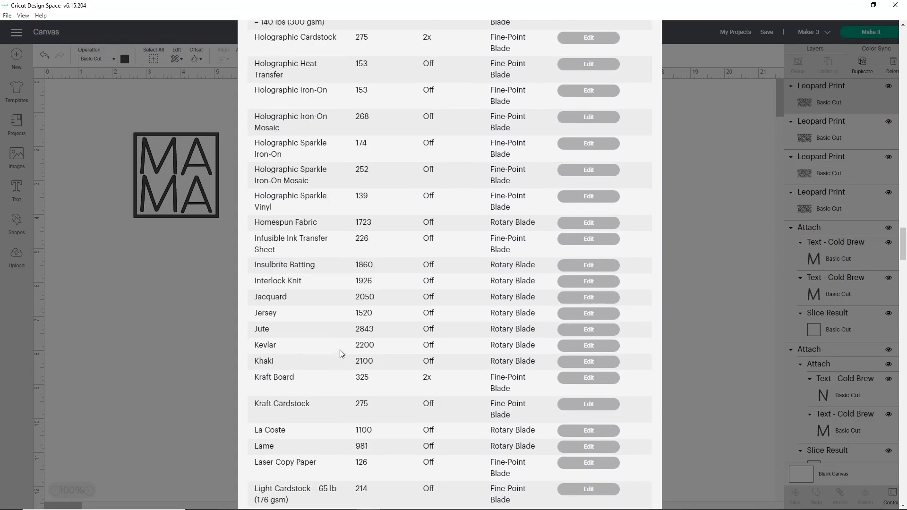
{"action": "scroll", "coordinate": [342, 354], "scroll_direction": "down", "scroll_amount": 18}
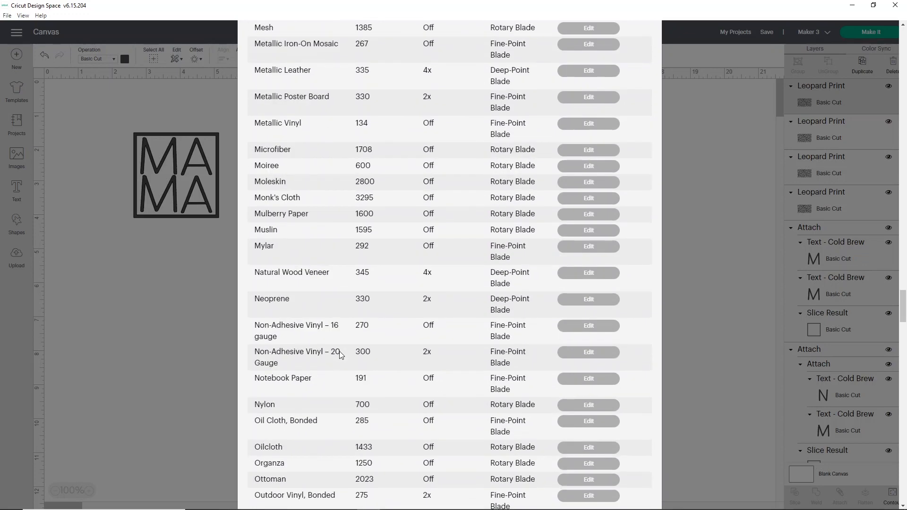
{"action": "scroll", "coordinate": [340, 352], "scroll_direction": "down", "scroll_amount": 18}
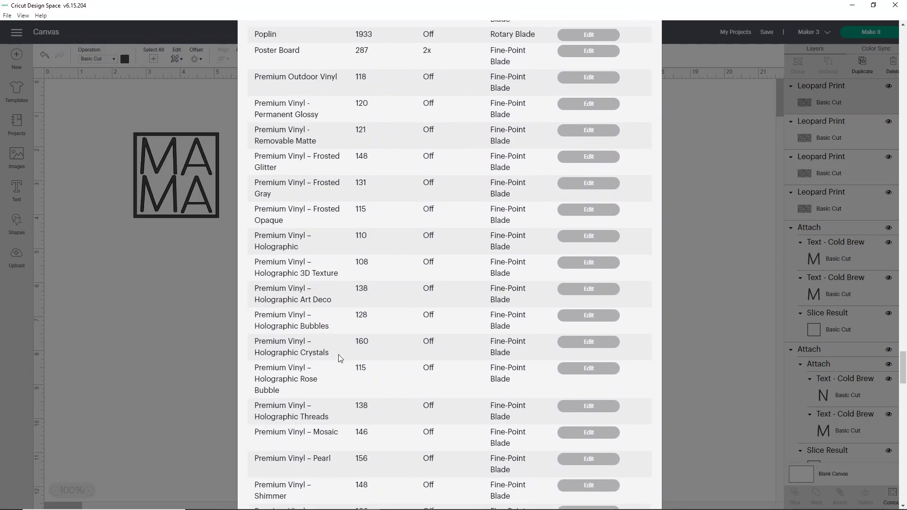
{"action": "scroll", "coordinate": [340, 357], "scroll_direction": "down", "scroll_amount": 18}
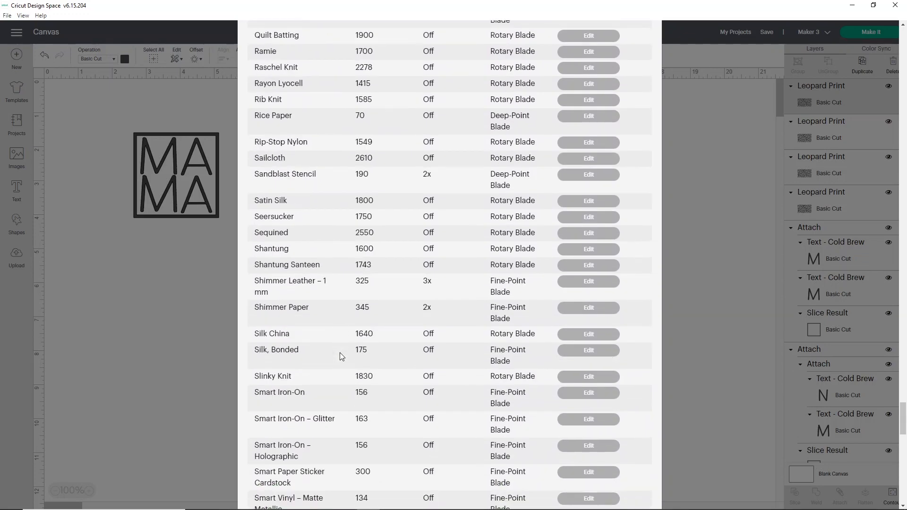
{"action": "scroll", "coordinate": [340, 353], "scroll_direction": "down", "scroll_amount": 10}
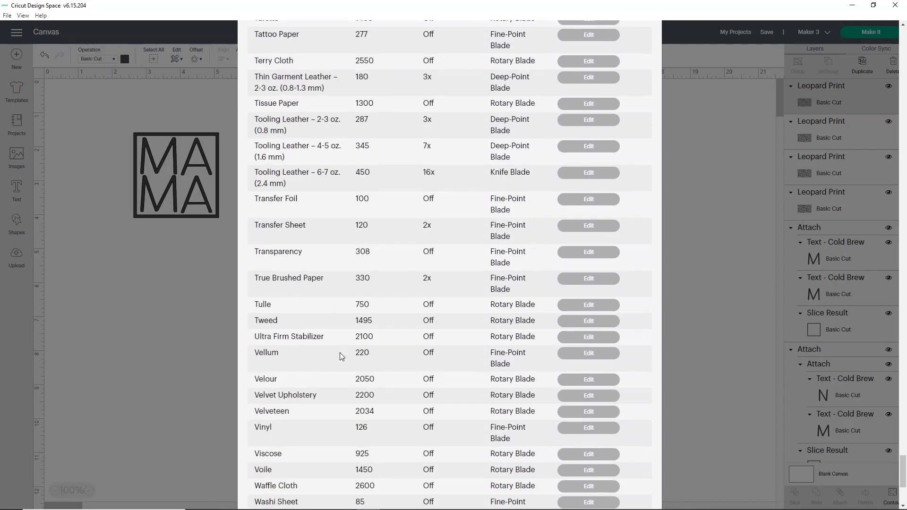
{"action": "scroll", "coordinate": [340, 352], "scroll_direction": "down", "scroll_amount": 5}
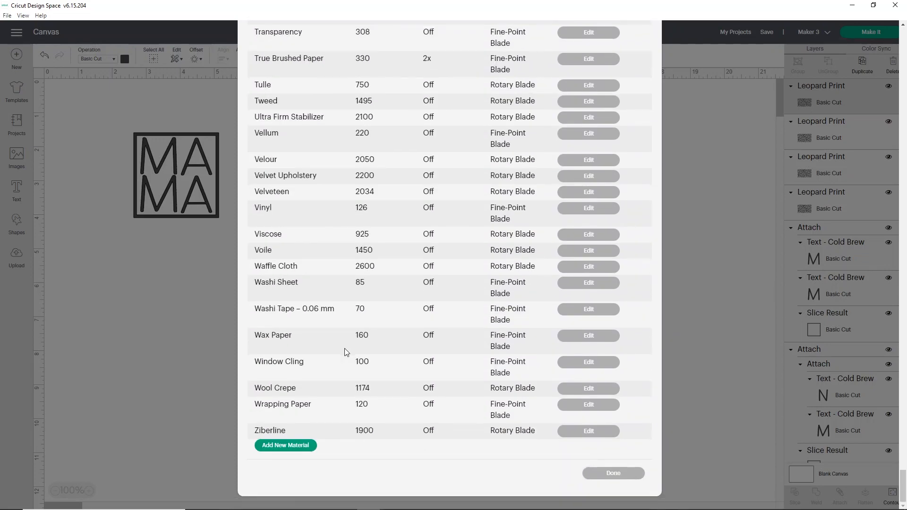
{"action": "left_click", "coordinate": [290, 447]}
{"action": "left_click", "coordinate": [295, 488]}
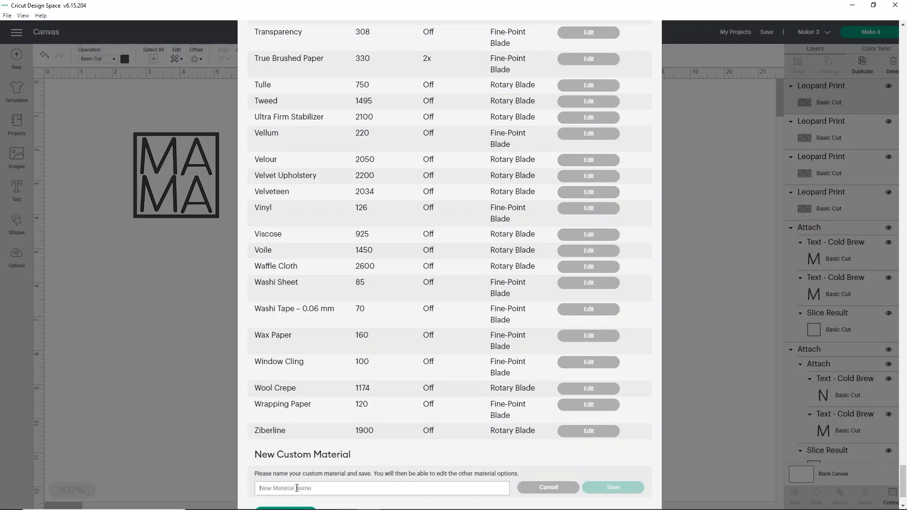
{"action": "type", "text": "Teckwrap holo"}
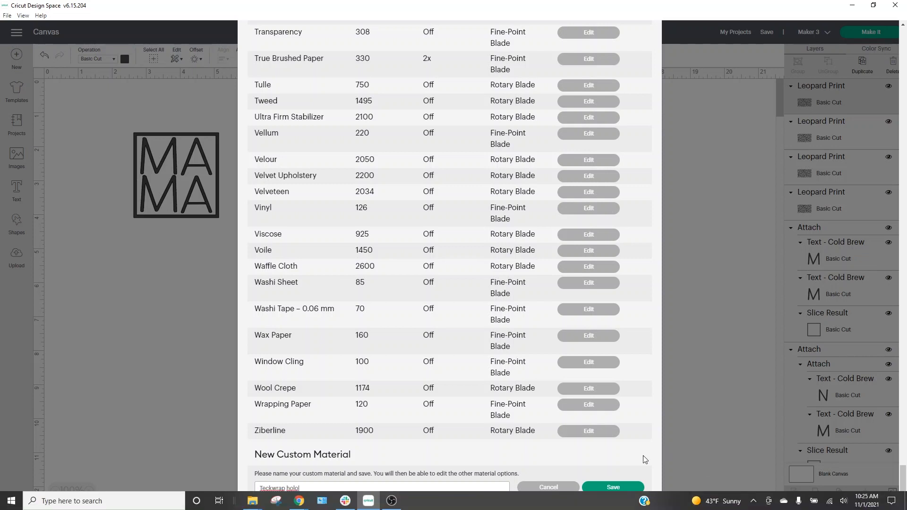
{"action": "left_click", "coordinate": [611, 486]}
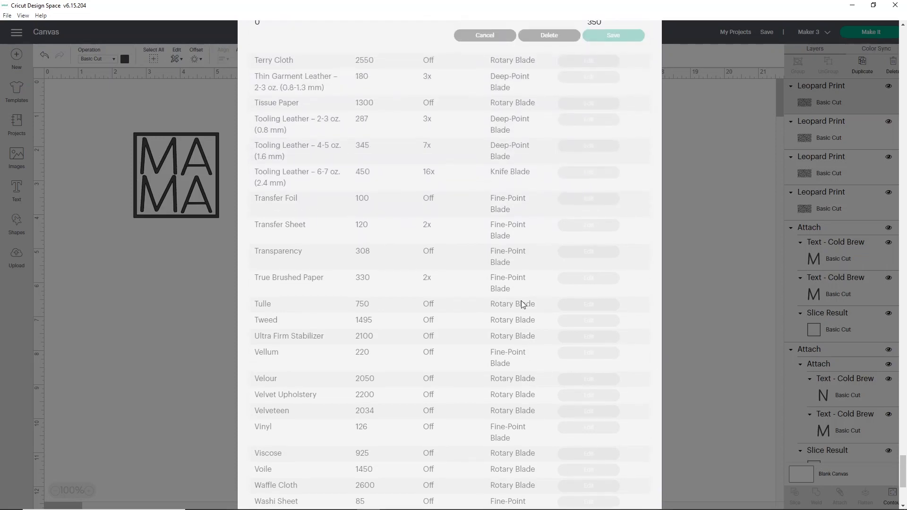
Set the Teckwrap holo material's cut pressure to 185, save it and close the custom materials settings.
{"action": "scroll", "coordinate": [369, 132], "scroll_direction": "up", "scroll_amount": 3}
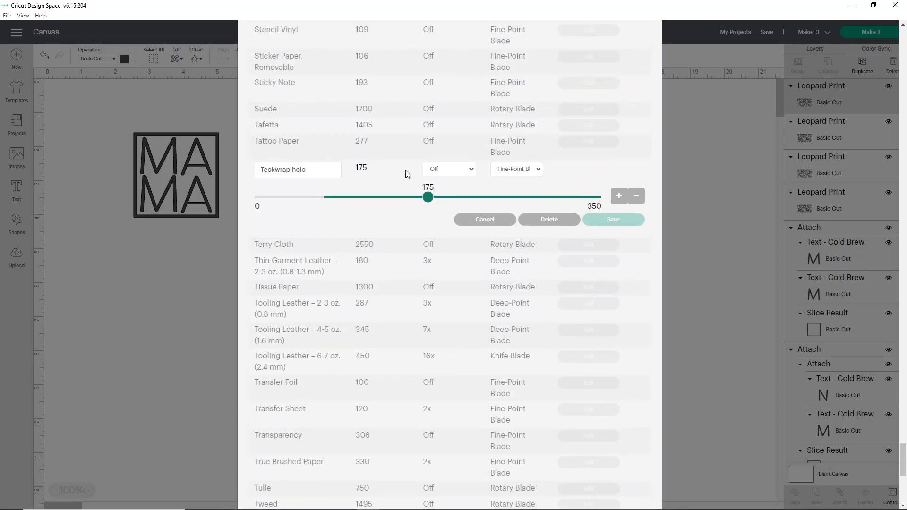
{"action": "scroll", "coordinate": [398, 193], "scroll_direction": "up", "scroll_amount": 8}
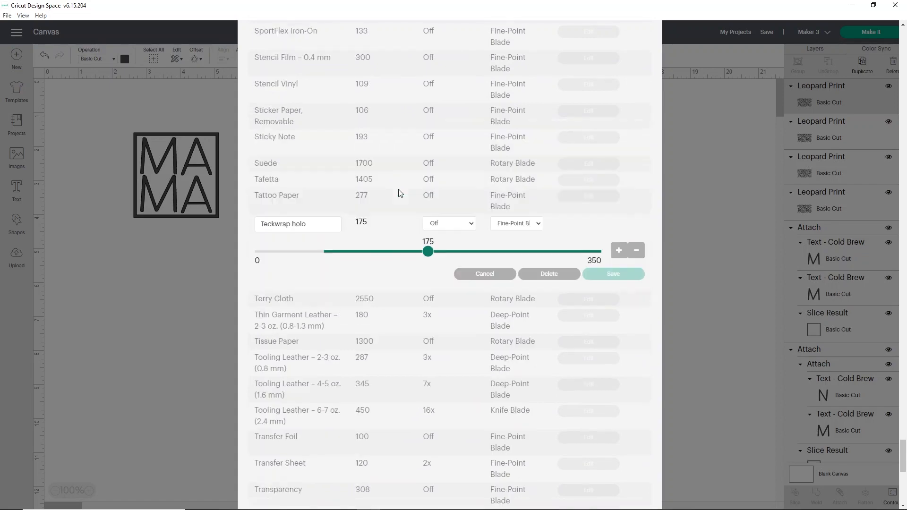
{"action": "scroll", "coordinate": [398, 193], "scroll_direction": "down", "scroll_amount": 13}
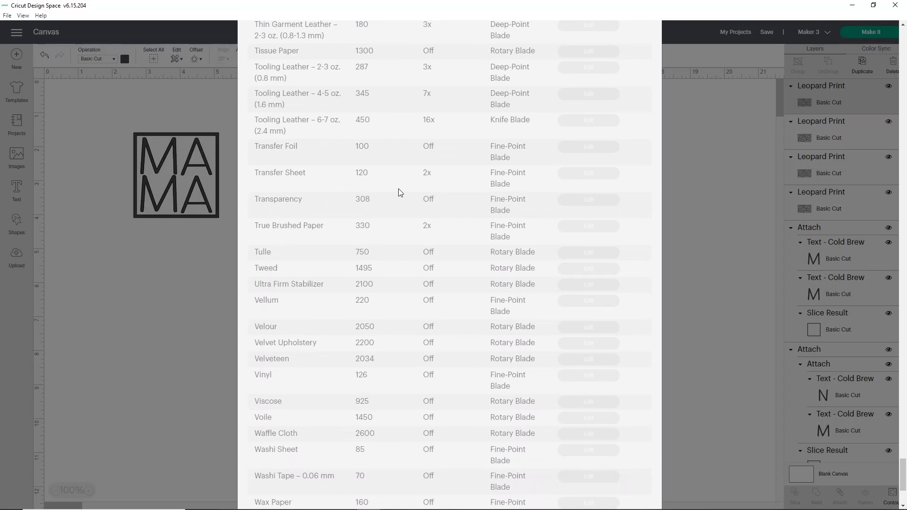
{"action": "scroll", "coordinate": [399, 192], "scroll_direction": "up", "scroll_amount": 5}
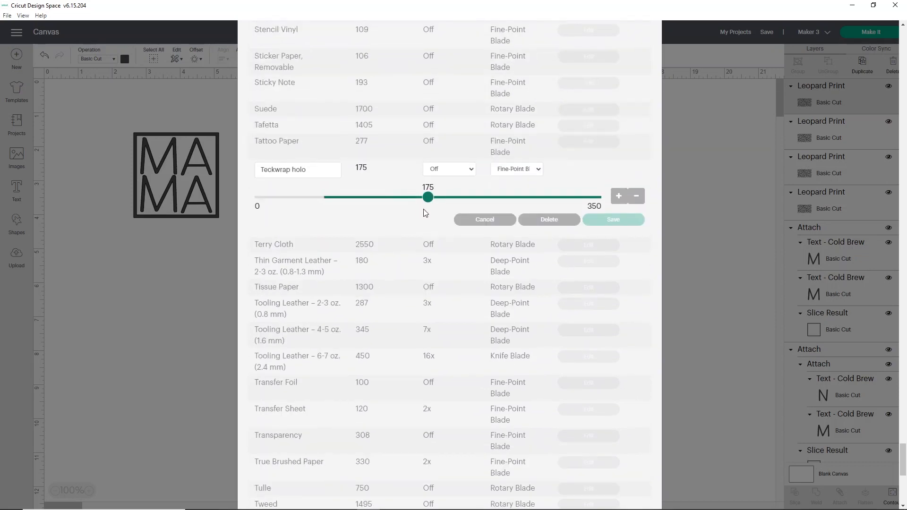
{"action": "left_click_drag", "start_coordinate": [437, 197], "coordinate": [446, 196]}
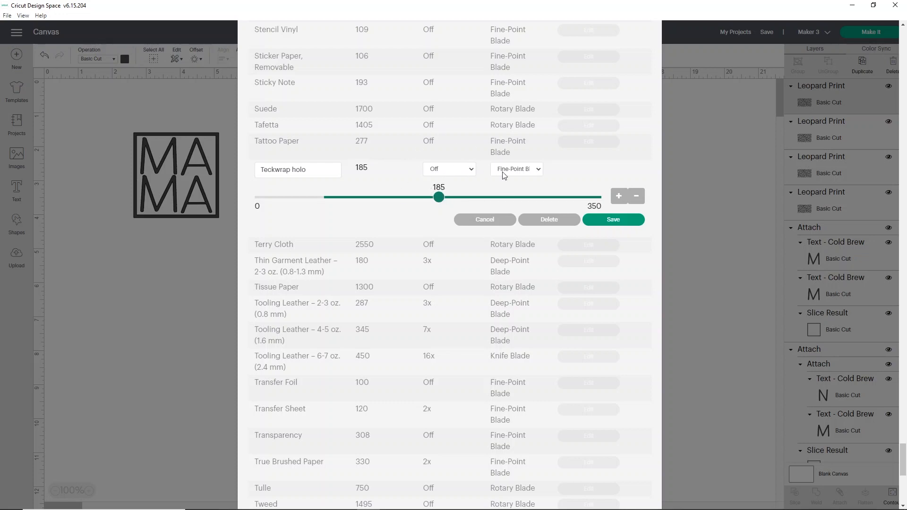
{"action": "left_click", "coordinate": [605, 222]}
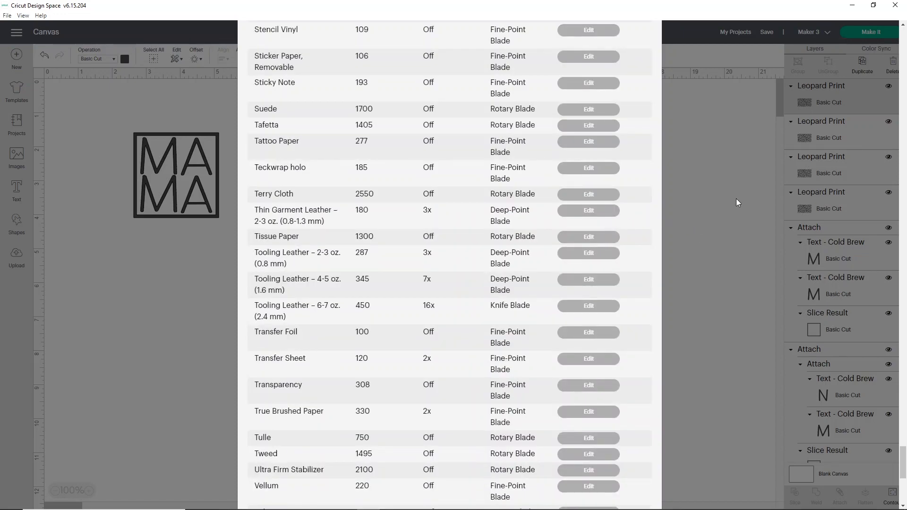
{"action": "scroll", "coordinate": [616, 180], "scroll_direction": "up", "scroll_amount": 20}
{"action": "scroll", "coordinate": [621, 166], "scroll_direction": "up", "scroll_amount": 20}
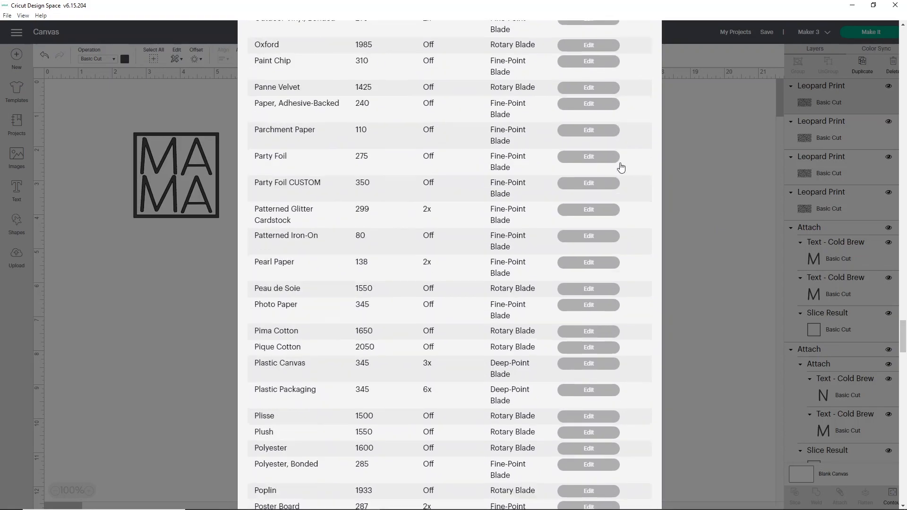
{"action": "scroll", "coordinate": [622, 172], "scroll_direction": "up", "scroll_amount": 20}
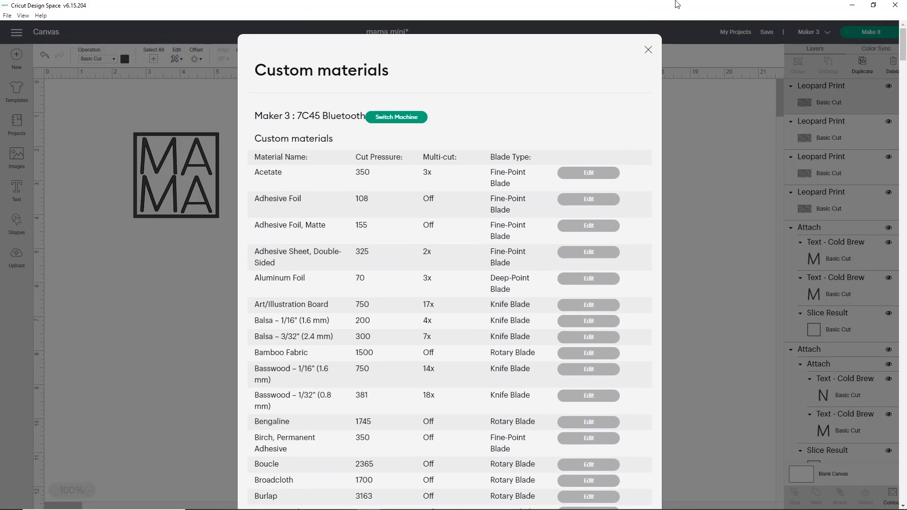
{"action": "left_click", "coordinate": [649, 50]}
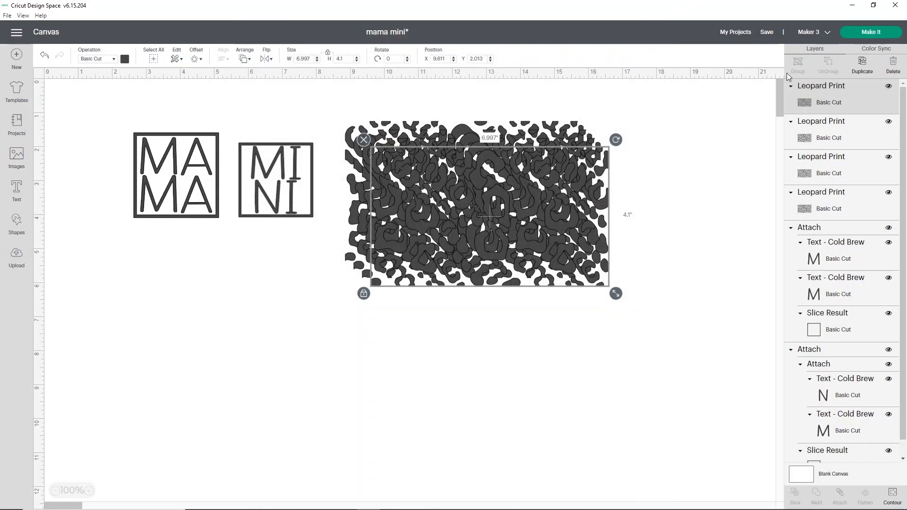
Send the project to mat preparation with all materials loaded on a mat.
{"action": "left_click", "coordinate": [863, 33]}
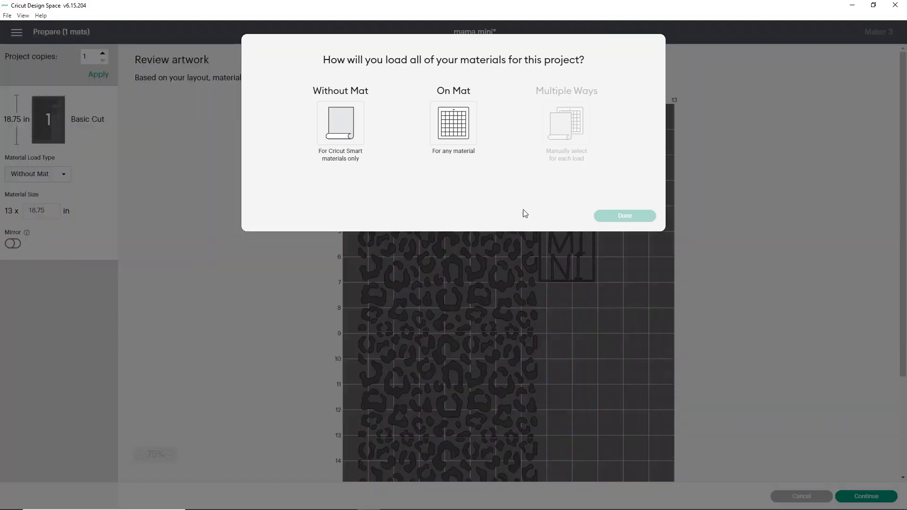
{"action": "left_click", "coordinate": [467, 131]}
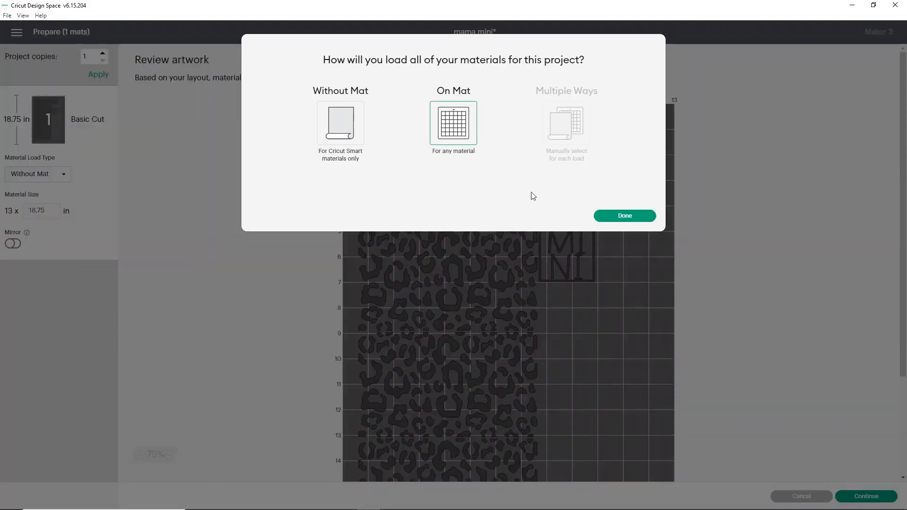
{"action": "left_click", "coordinate": [612, 217]}
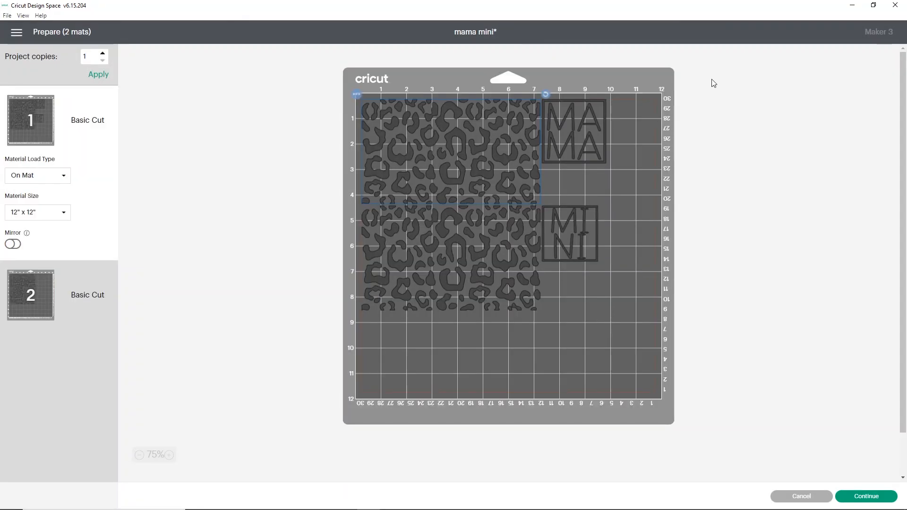
Shift the MA MA and MI NI decals on the first 12" x 12" mat farther away from the leopard prints.
{"action": "left_click_drag", "start_coordinate": [598, 118], "coordinate": [627, 118]}
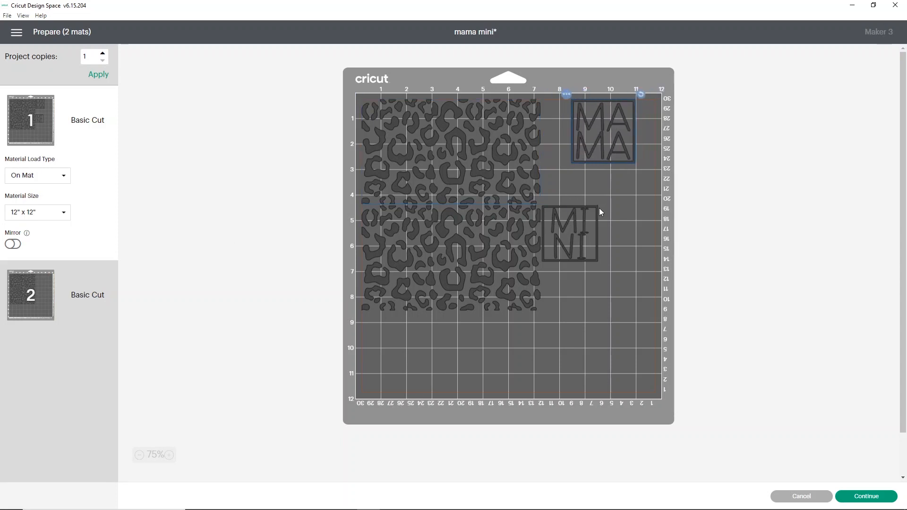
{"action": "left_click_drag", "start_coordinate": [582, 228], "coordinate": [618, 230]}
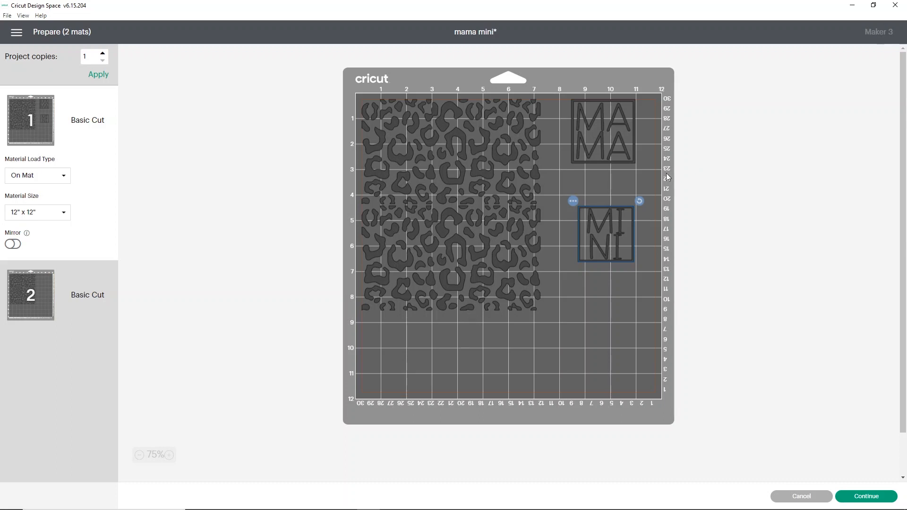
Set the material size to 12" x 24" and space the MA MA and MI NI decals away from the leopard prints, one above the other.
{"action": "left_click", "coordinate": [60, 217]}
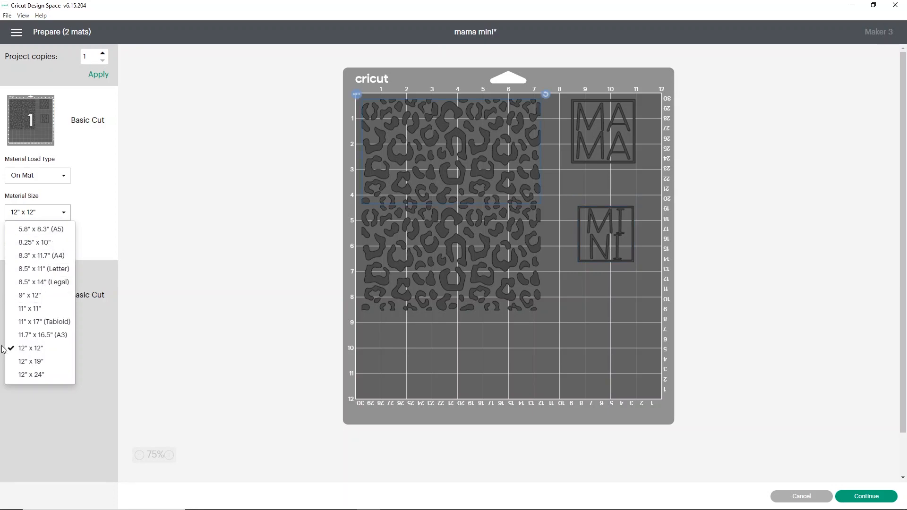
{"action": "left_click", "coordinate": [26, 374]}
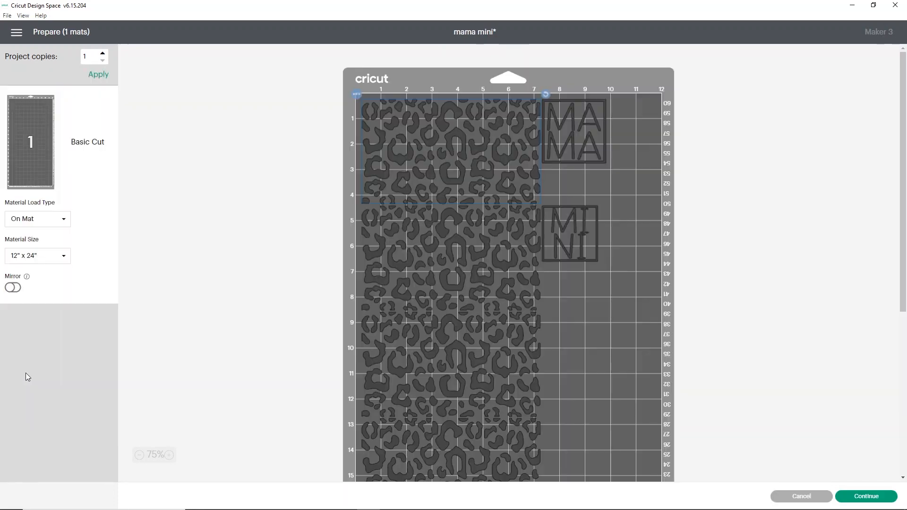
{"action": "scroll", "coordinate": [426, 236], "scroll_direction": "down", "scroll_amount": 3}
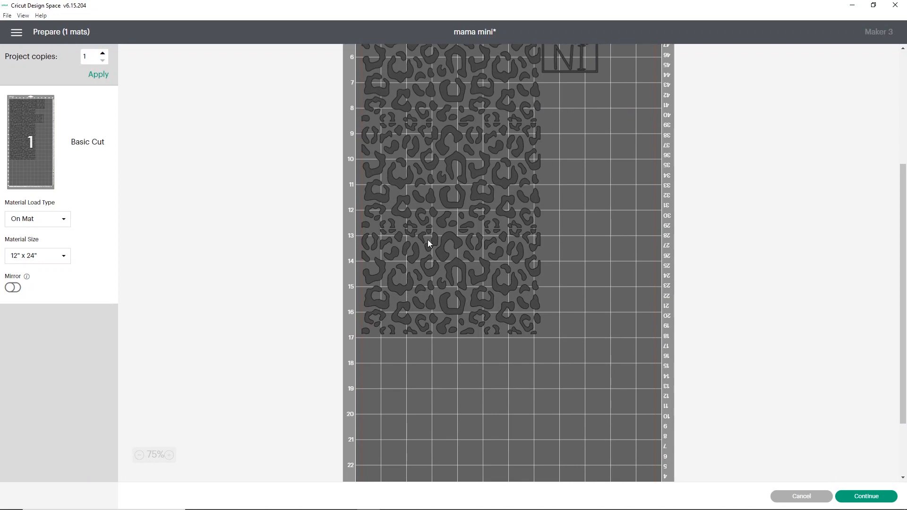
{"action": "scroll", "coordinate": [647, 154], "scroll_direction": "up", "scroll_amount": 4}
{"action": "left_click_drag", "start_coordinate": [601, 140], "coordinate": [632, 123]}
{"action": "left_click_drag", "start_coordinate": [570, 223], "coordinate": [610, 205]}
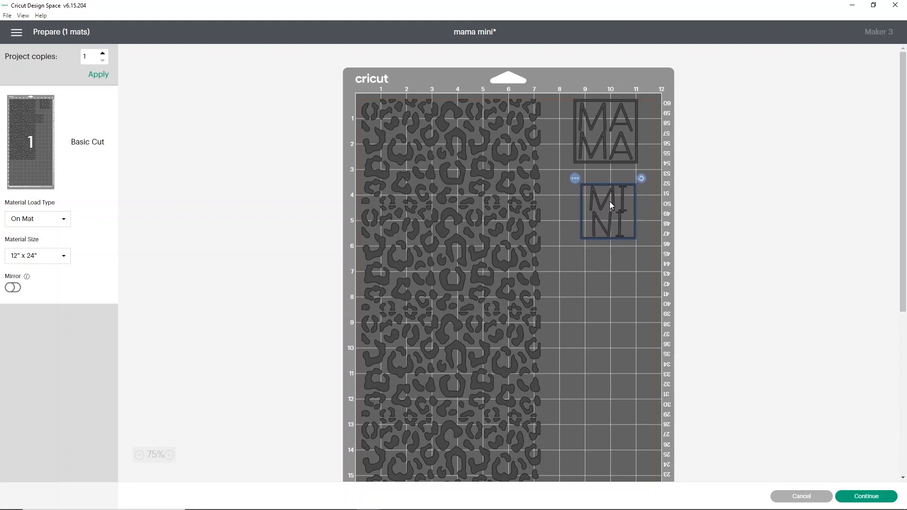
Review the full 12" x 24" mat layout, checking how the leopard prints and the MA MA and MI NI decals are placed.
{"action": "scroll", "coordinate": [524, 232], "scroll_direction": "down", "scroll_amount": 1}
{"action": "scroll", "coordinate": [524, 231], "scroll_direction": "down", "scroll_amount": 5}
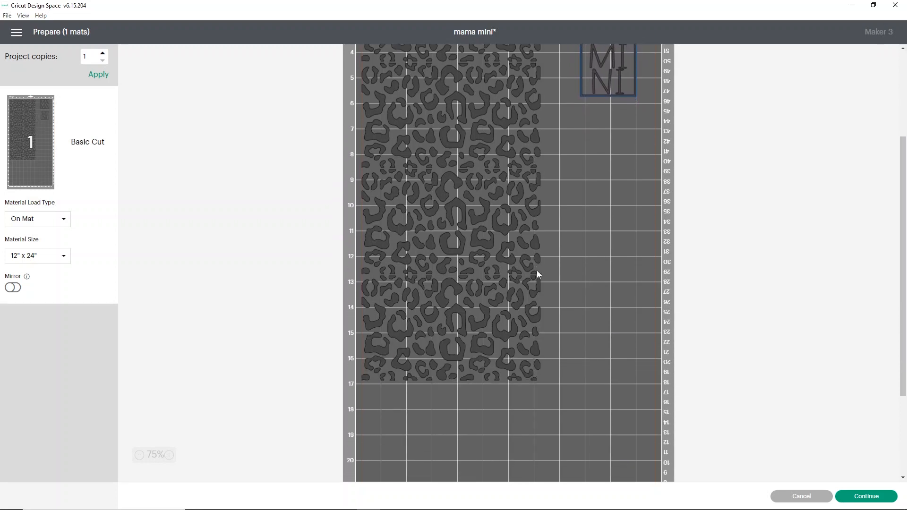
{"action": "scroll", "coordinate": [439, 243], "scroll_direction": "up", "scroll_amount": 3}
{"action": "scroll", "coordinate": [475, 181], "scroll_direction": "up", "scroll_amount": 4}
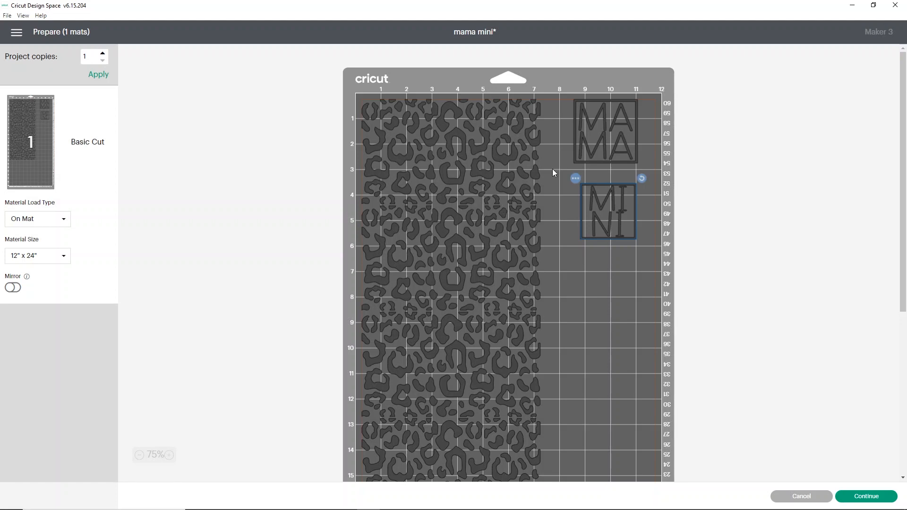
{"action": "scroll", "coordinate": [537, 259], "scroll_direction": "down", "scroll_amount": 3}
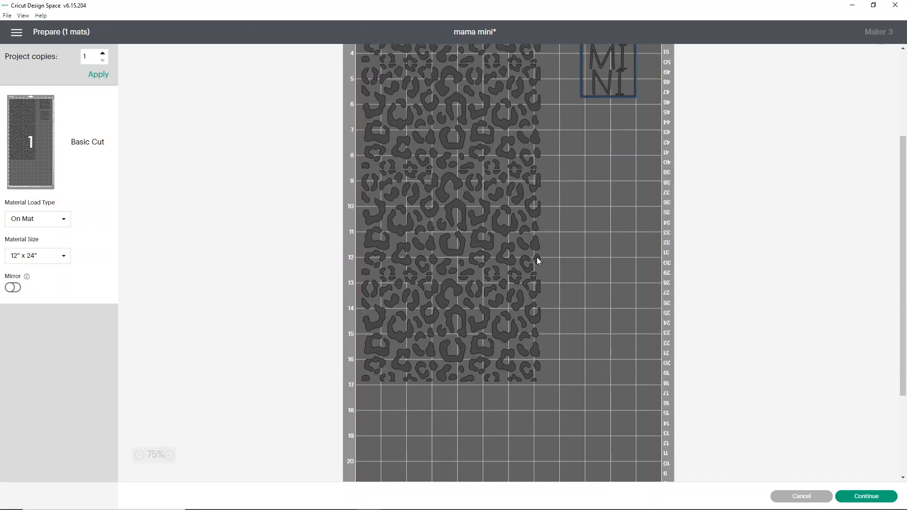
{"action": "scroll", "coordinate": [536, 257], "scroll_direction": "down", "scroll_amount": 2}
{"action": "scroll", "coordinate": [537, 257], "scroll_direction": "up", "scroll_amount": 5}
{"action": "scroll", "coordinate": [536, 261], "scroll_direction": "up", "scroll_amount": 1}
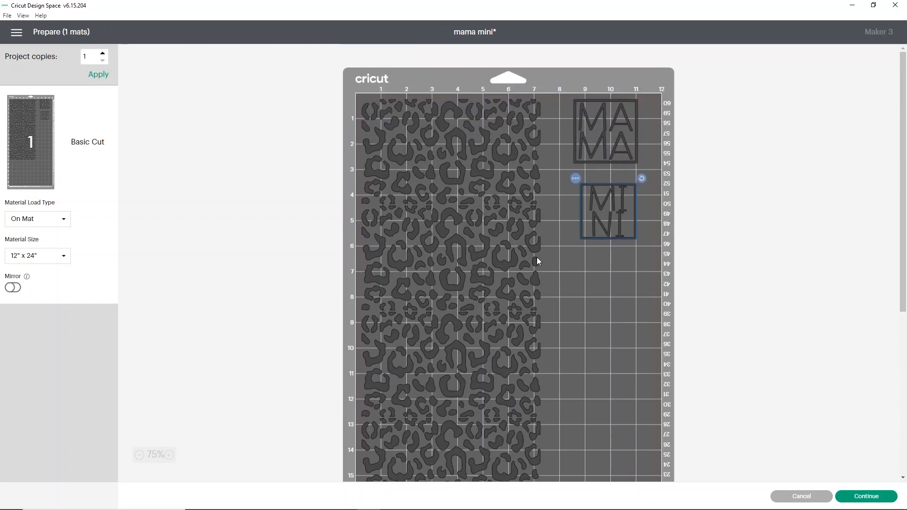
Continue to the cutting stage and set the base material to Teckwrap holo, finding it with the search term "teck".
{"action": "left_click", "coordinate": [860, 496]}
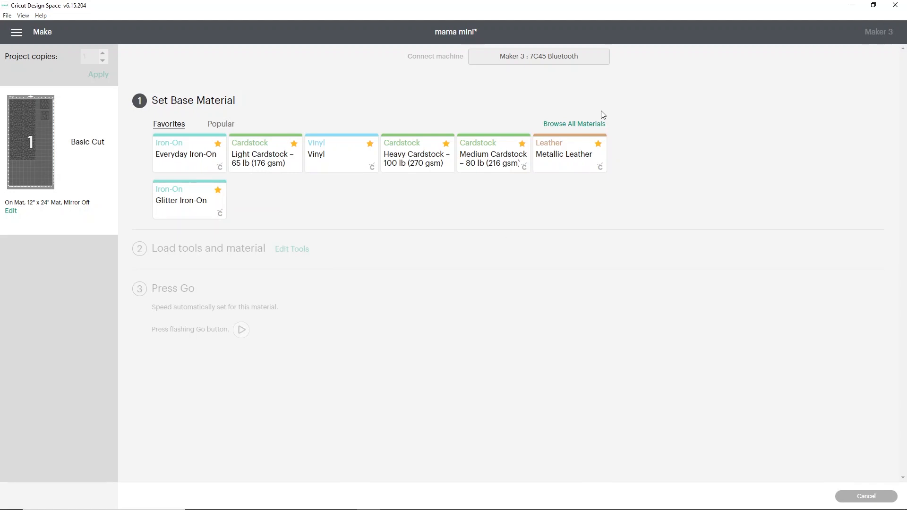
{"action": "left_click", "coordinate": [585, 126]}
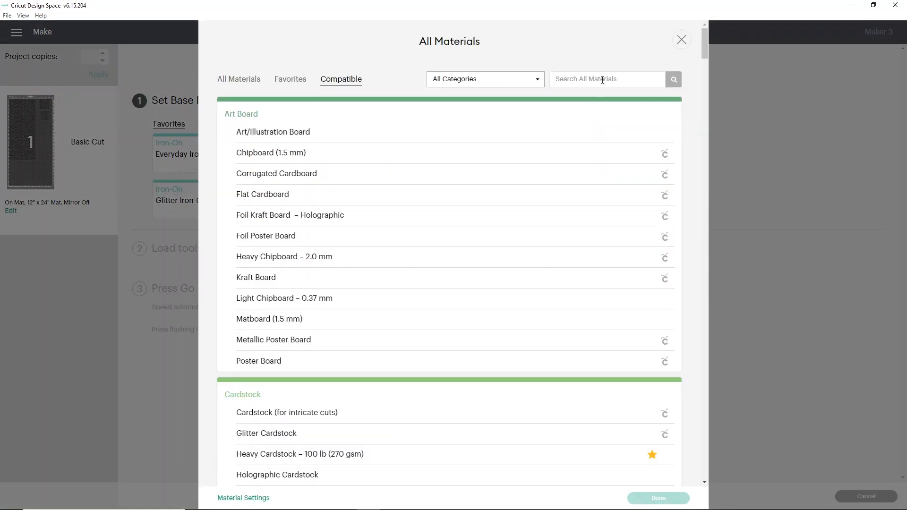
{"action": "left_click", "coordinate": [606, 80]}
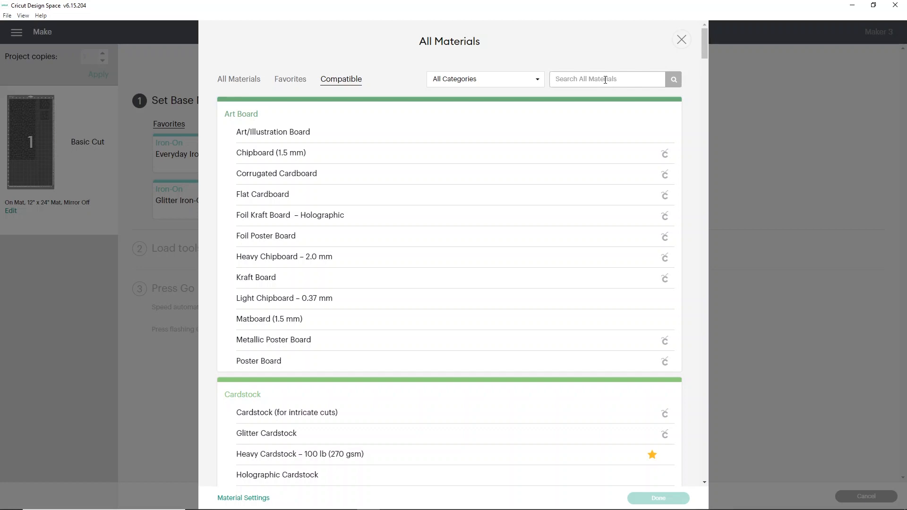
{"action": "type", "text": "teck"}
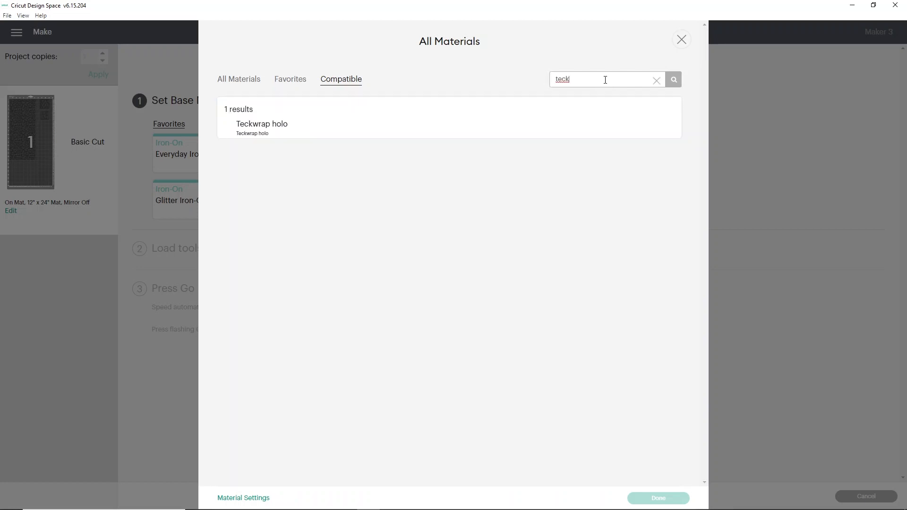
{"action": "left_click", "coordinate": [233, 132]}
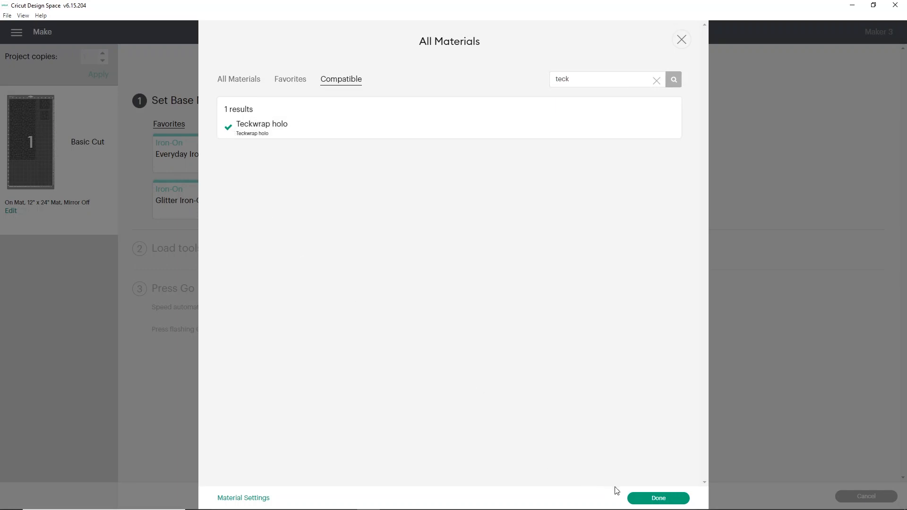
{"action": "left_click", "coordinate": [644, 498]}
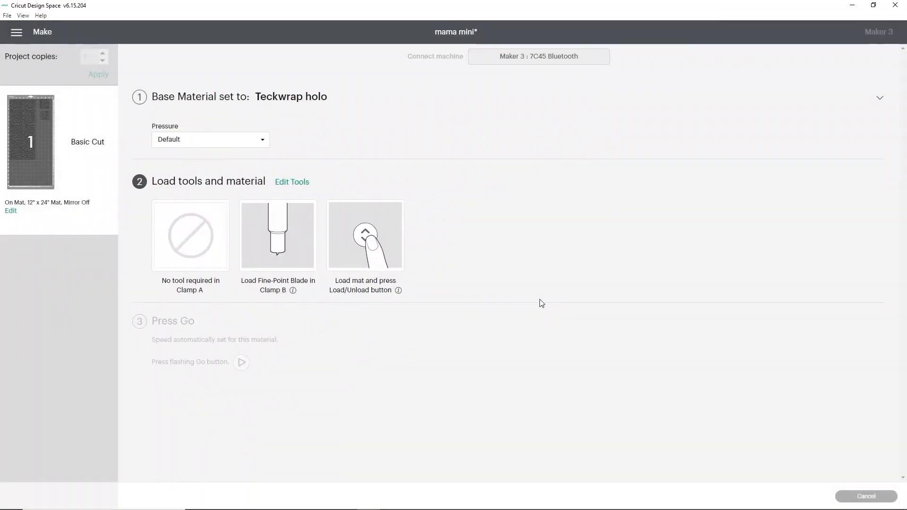